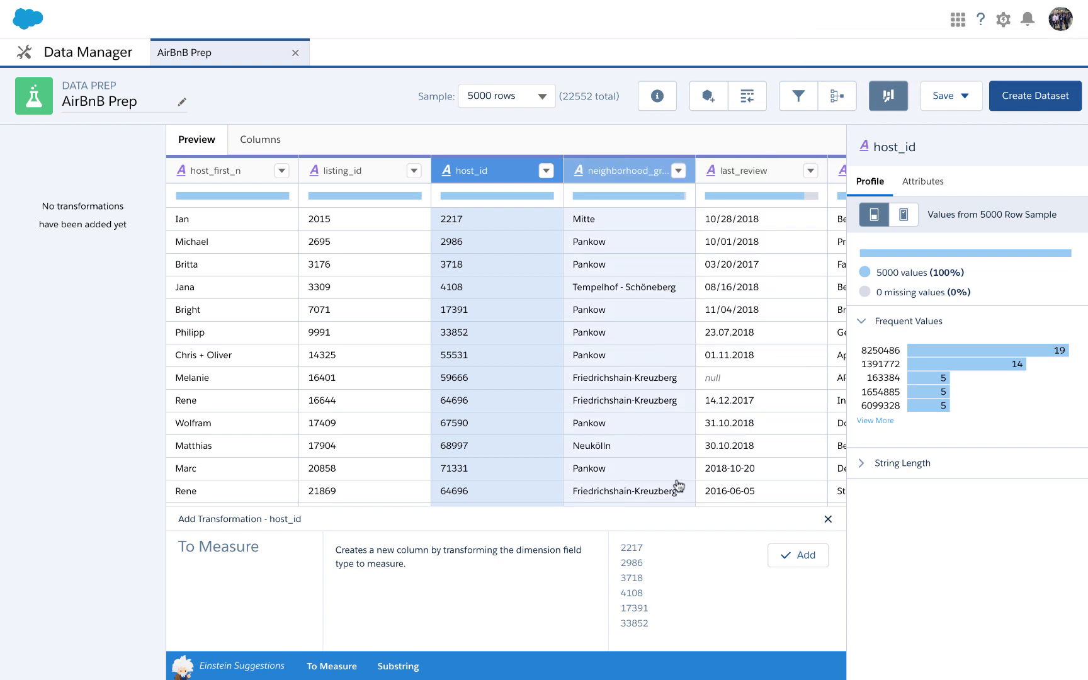
Add the To Measure transformation that converts host_id from dimension to measure.
left_click(813, 555)
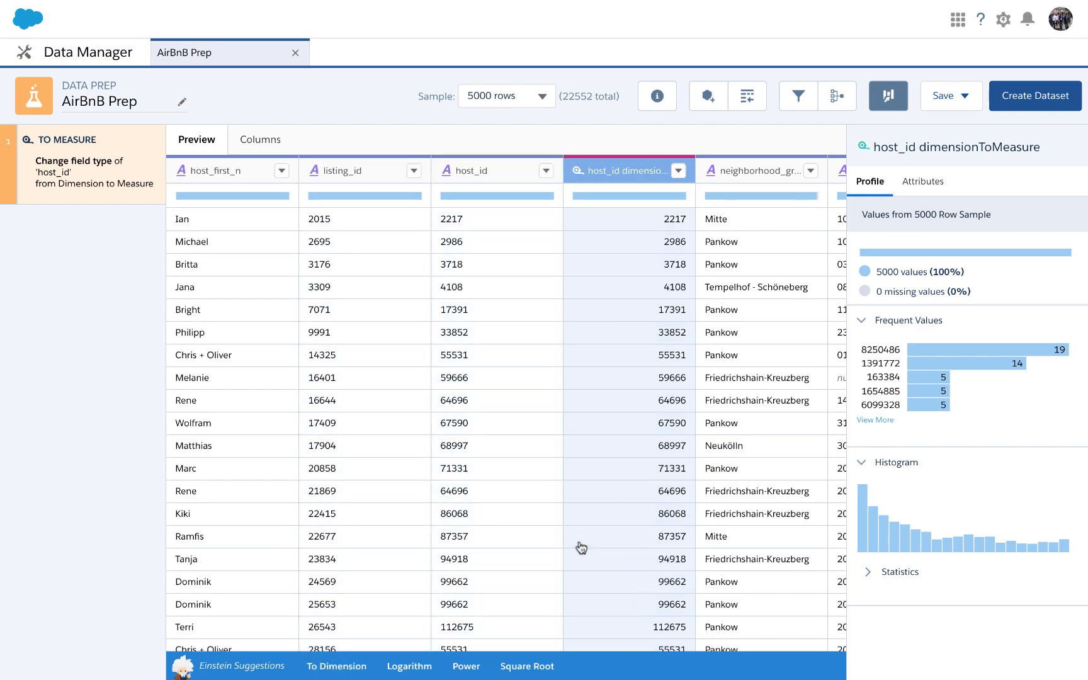
Standardize the last_review dates to the yyyy-MM-dd format and convert the field type to date.
scroll(581, 547, "right", 10)
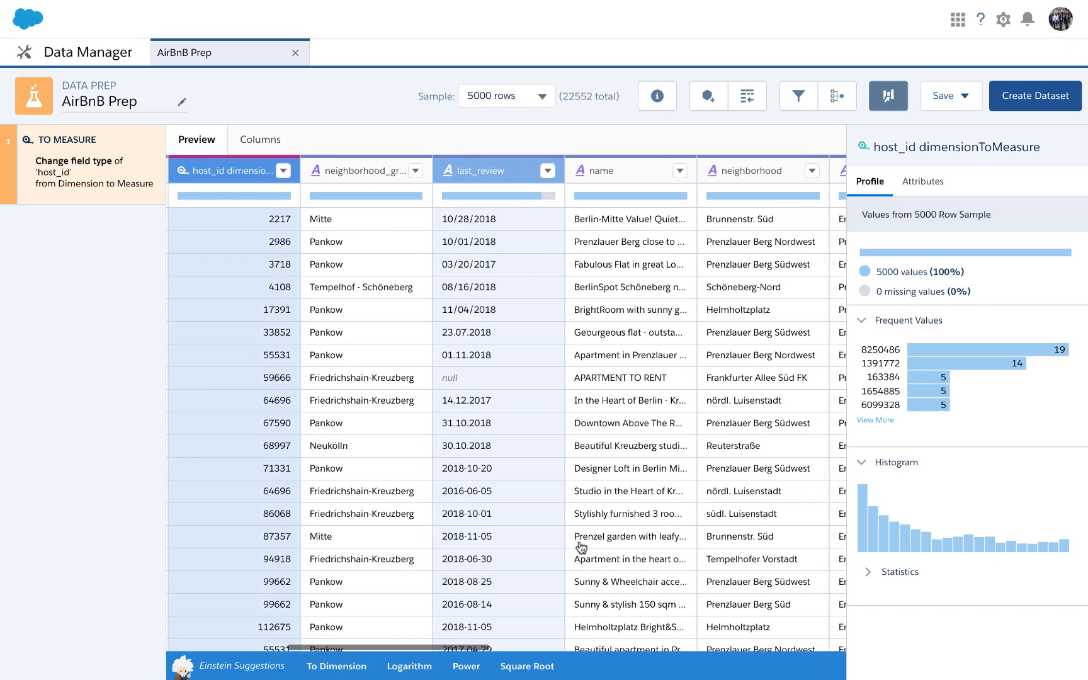
scroll(581, 548, "left", 2)
left_click(541, 430)
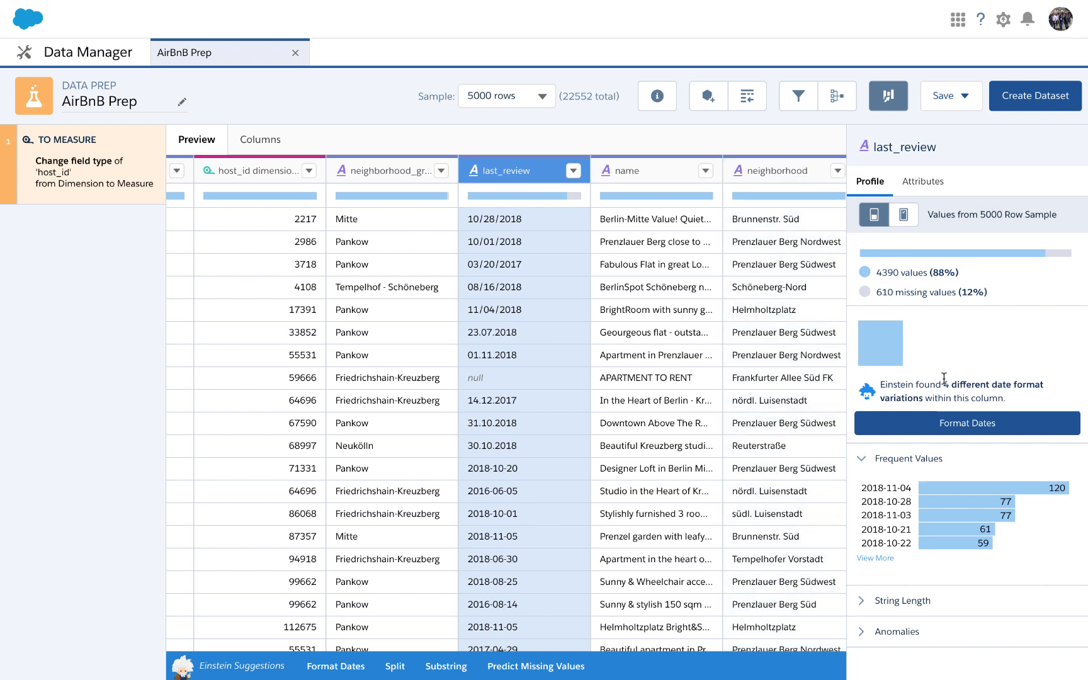
left_click(944, 423)
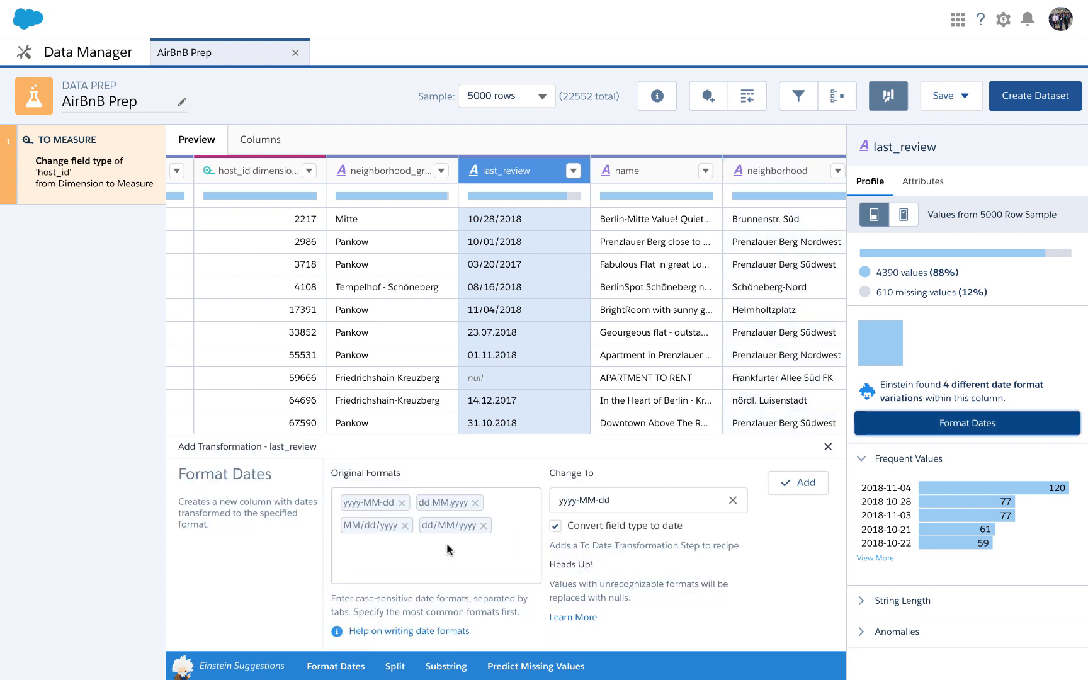
scroll(517, 378, "down", 5)
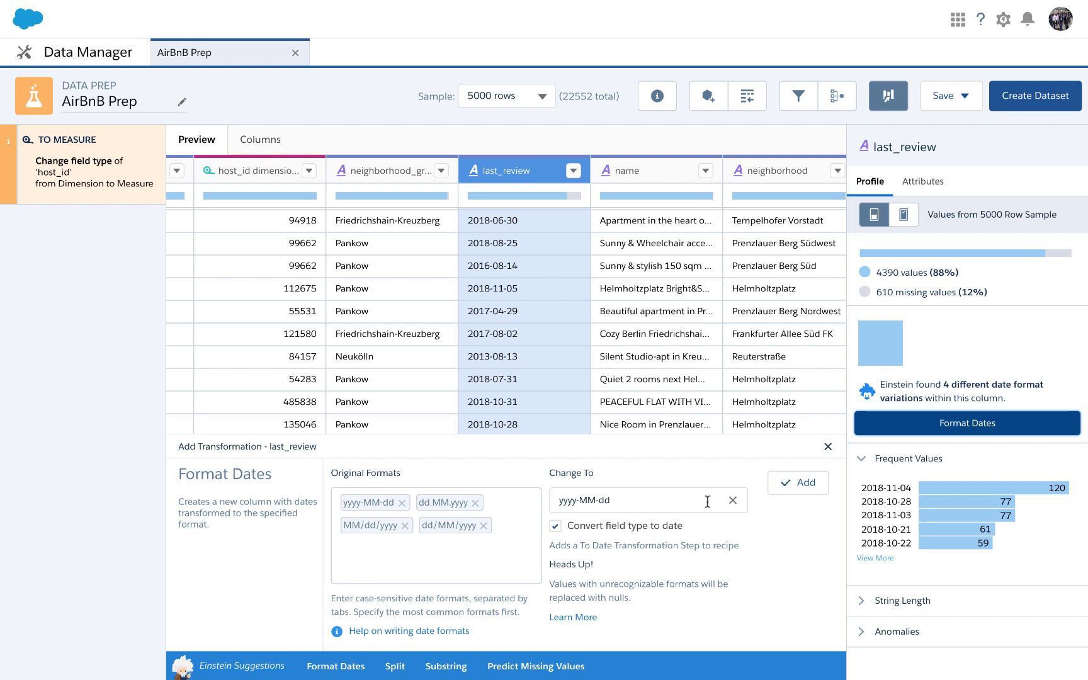
left_click(792, 485)
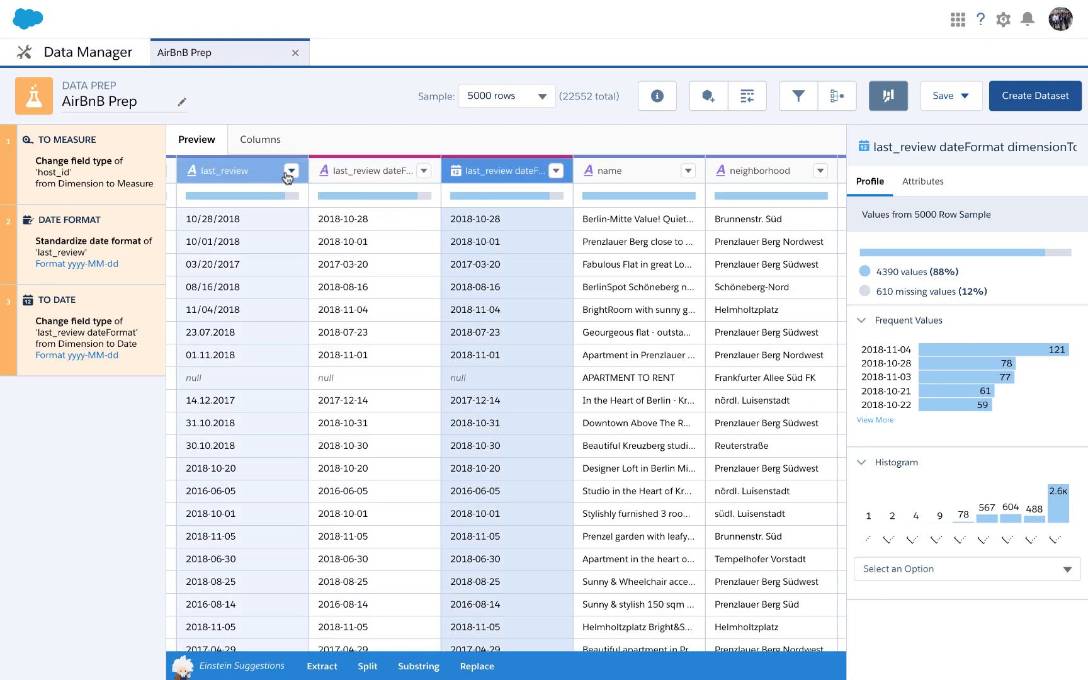
Hide the original last_review column and its text-type last_review dateFormat column from the preview.
left_click(292, 170)
left_click(271, 195)
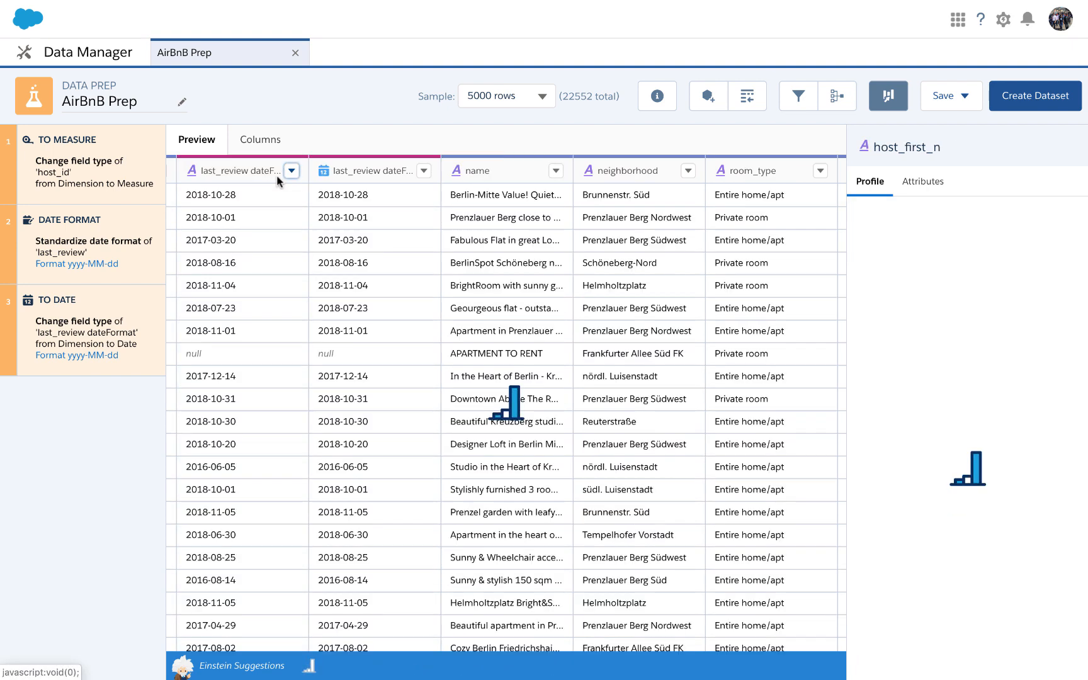
left_click(292, 171)
left_click(280, 197)
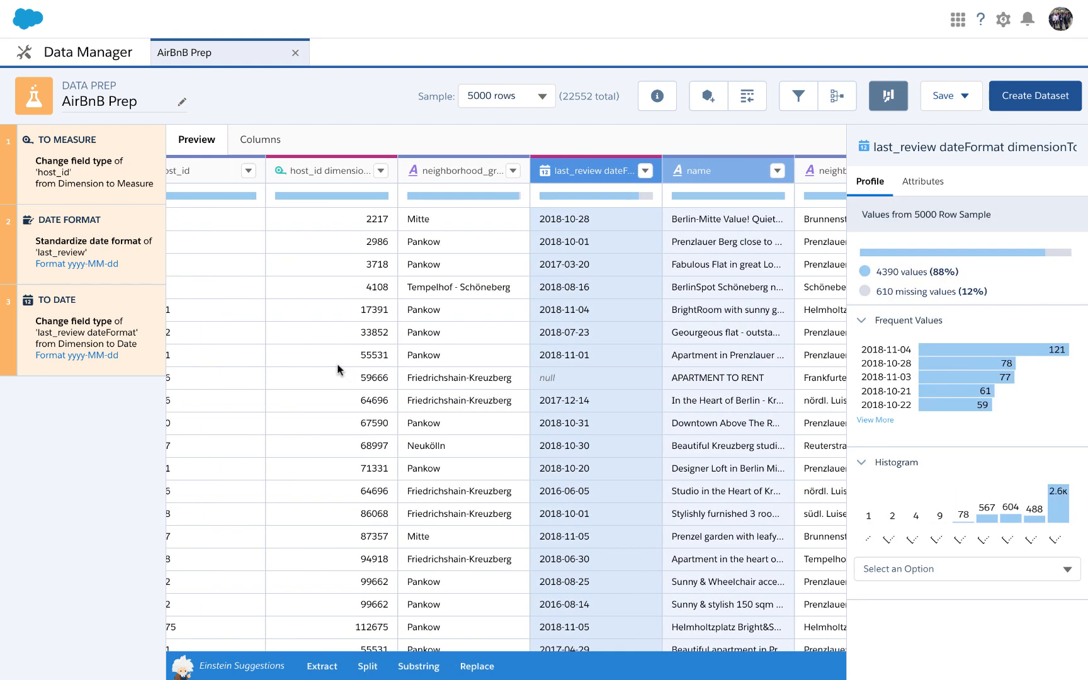
Profile the neighborhood_group column across all rows and open a Predict Missing Values transformation for it.
left_click(337, 363)
left_click(567, 339)
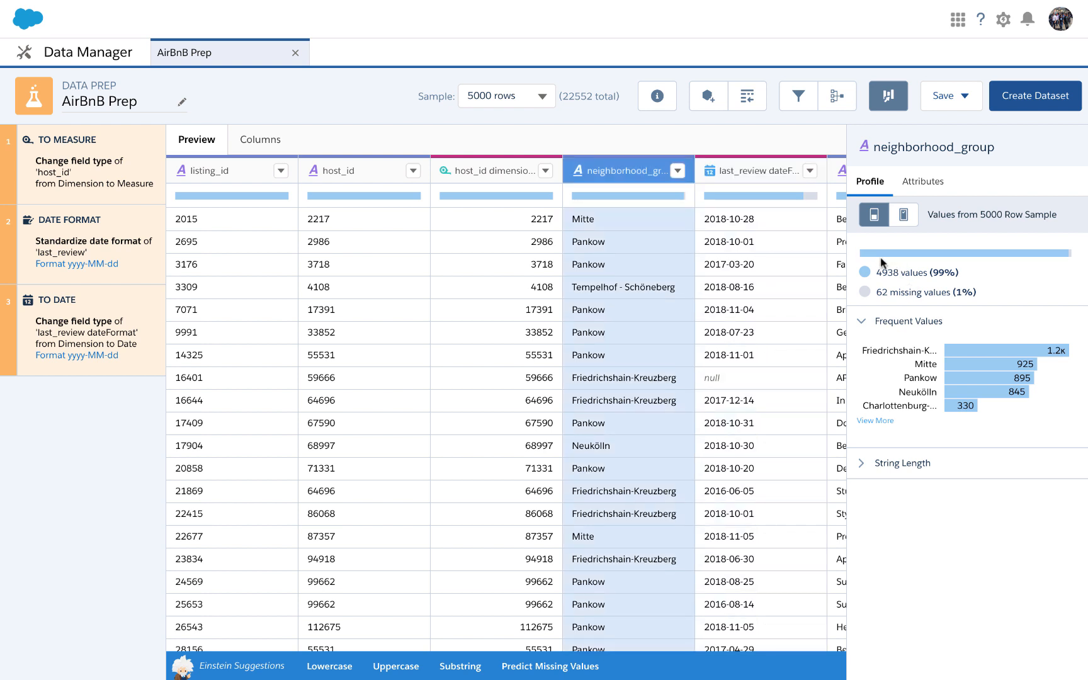
left_click(904, 215)
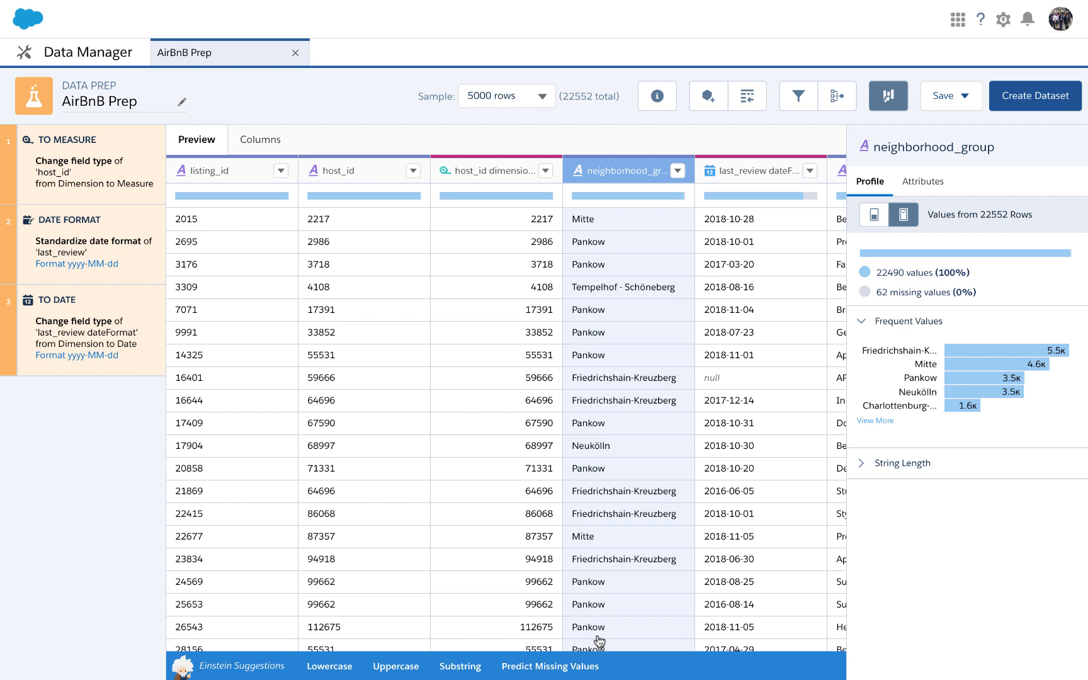
left_click(569, 671)
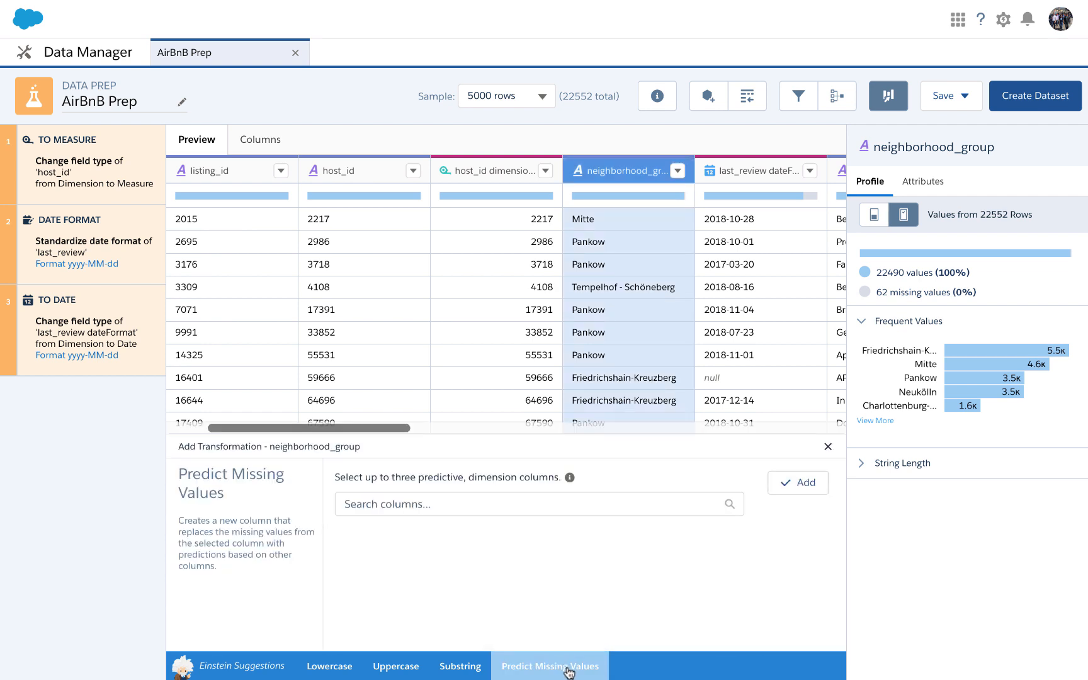
left_click(531, 505)
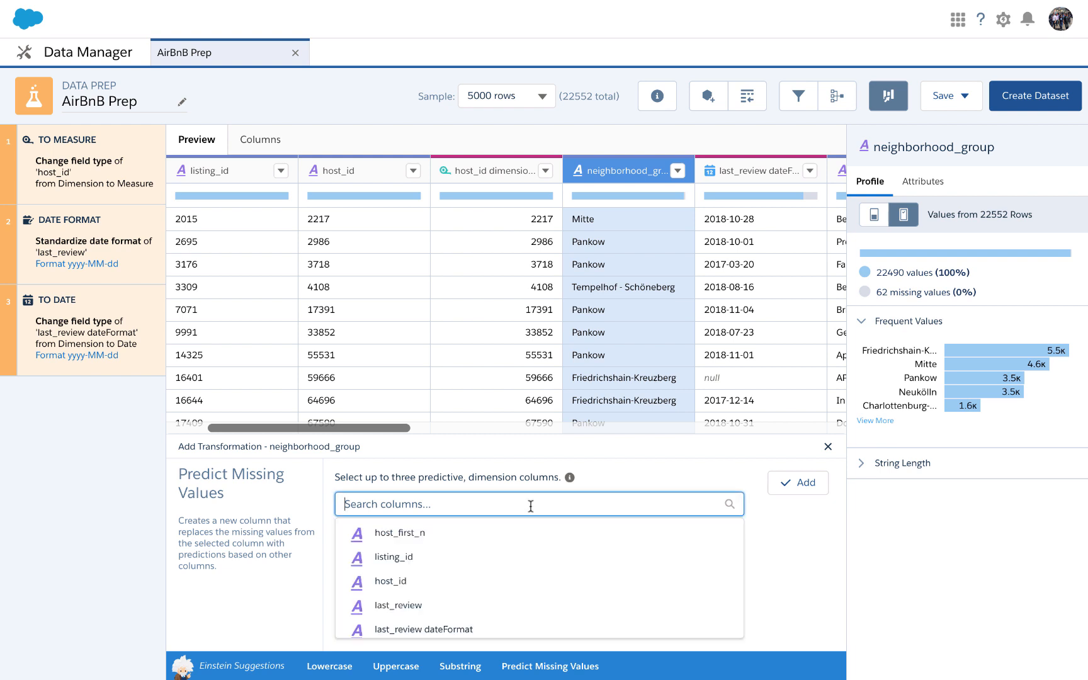
left_click(504, 534)
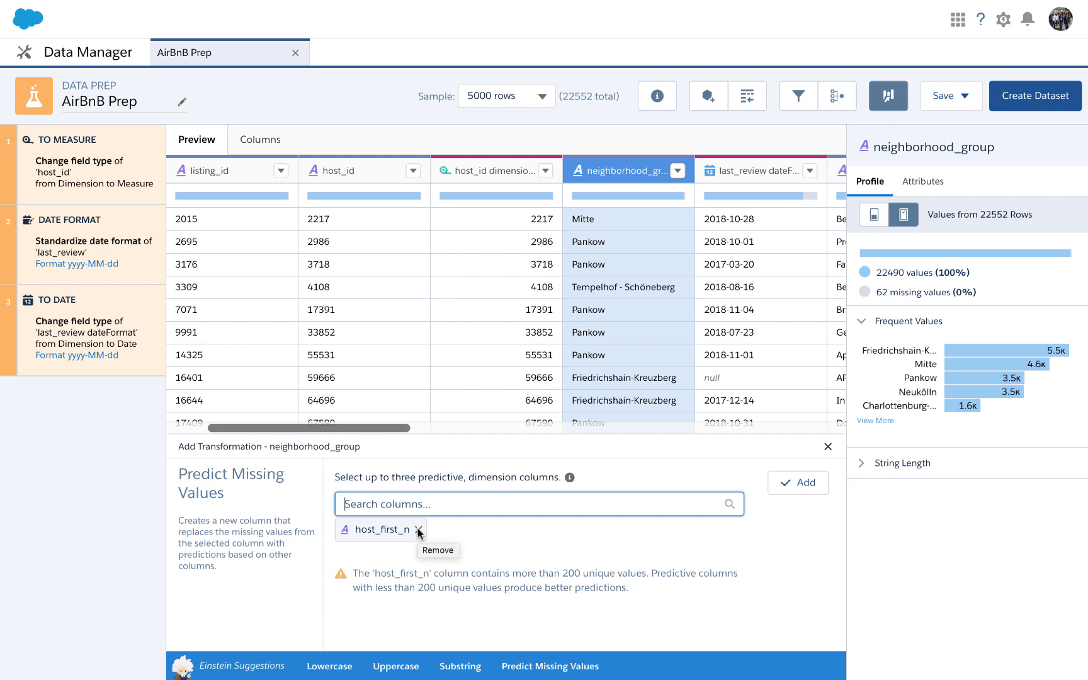
left_click(419, 533)
Add the missing-value prediction for neighborhood_group, using neighborhood and room_type as the predictive columns.
left_click(417, 504)
scroll(439, 560, "down", 1)
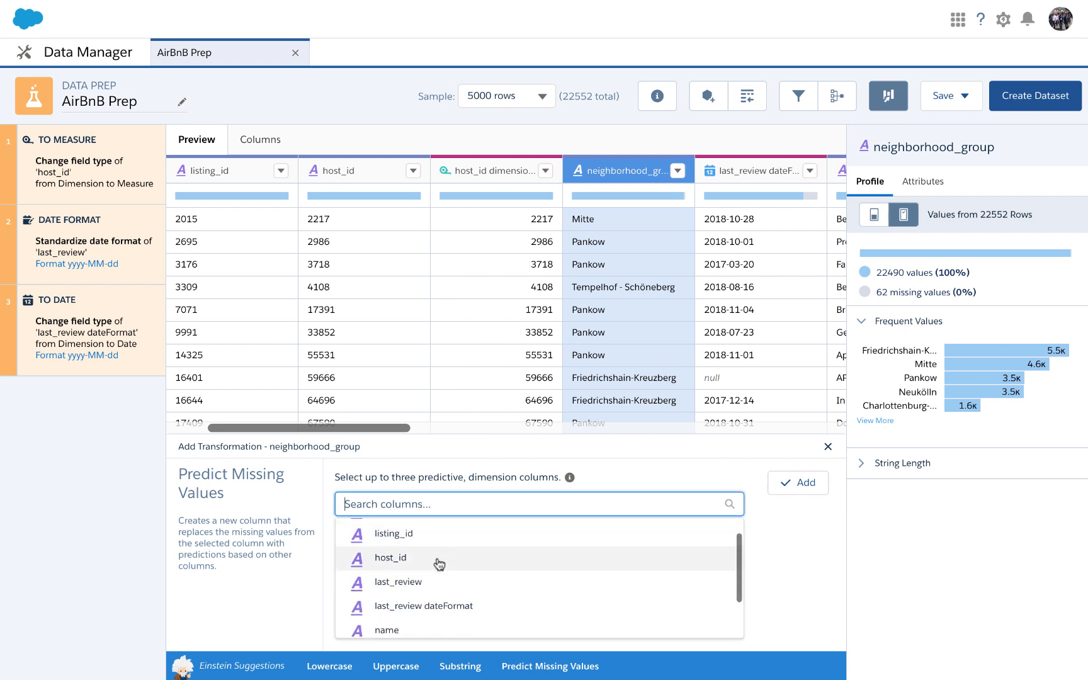
scroll(440, 603, "down", 1)
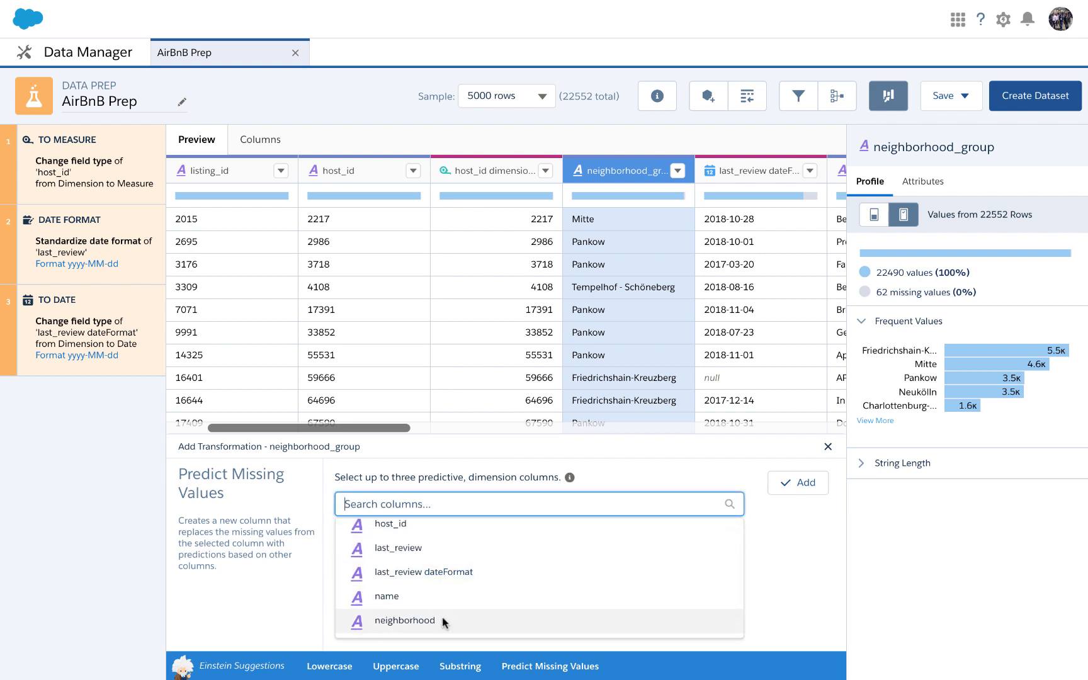
left_click(445, 621)
left_click(466, 504)
scroll(467, 592, "down", 1)
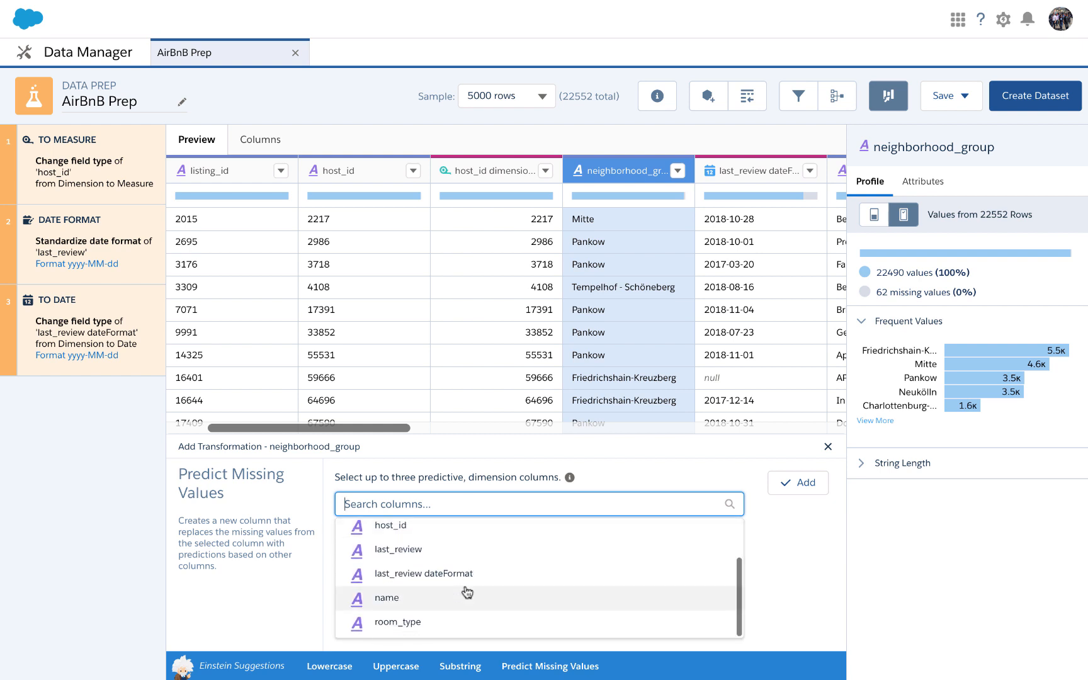
left_click(448, 621)
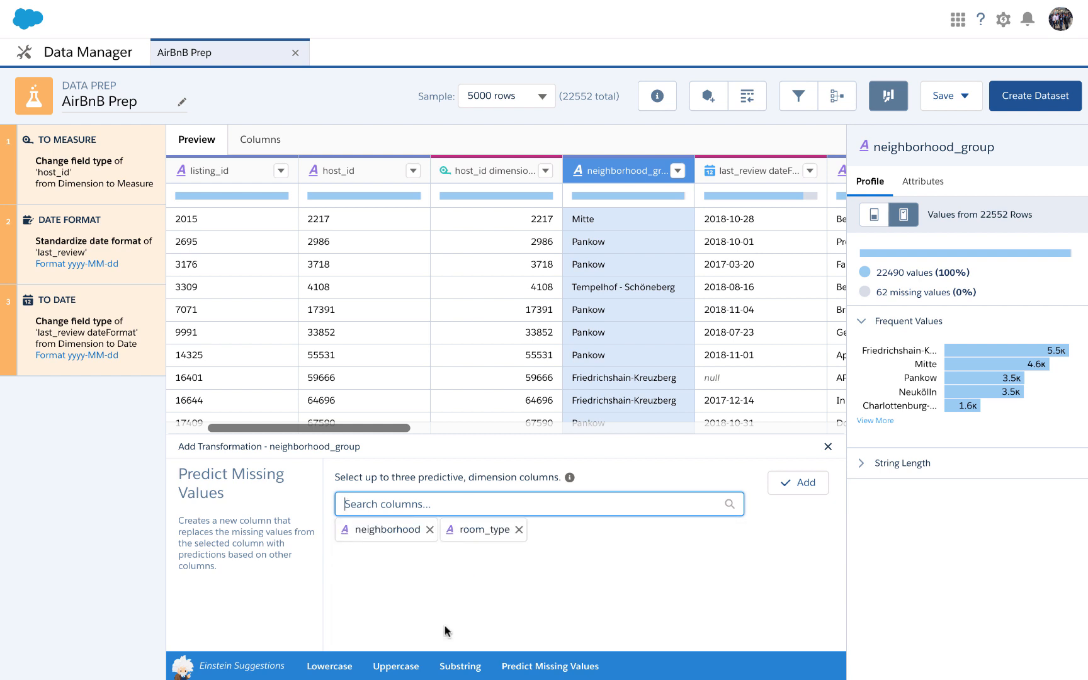
left_click(796, 494)
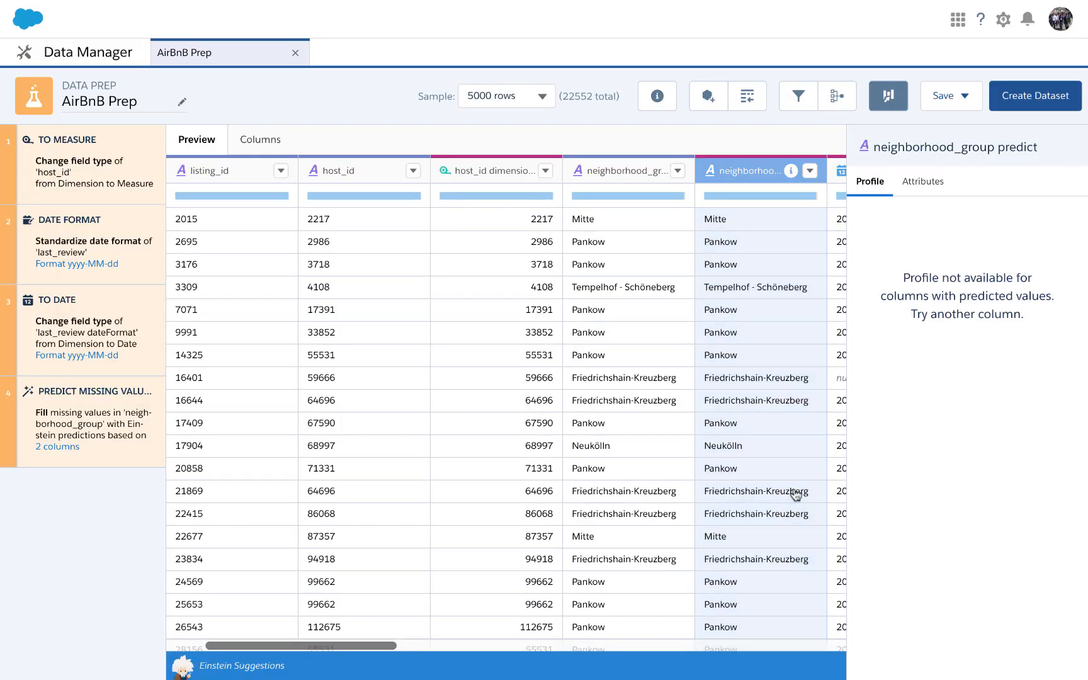
Review the predicted neighborhood_group column beside the original, and profile the room_type column.
scroll(795, 495, "right", 5)
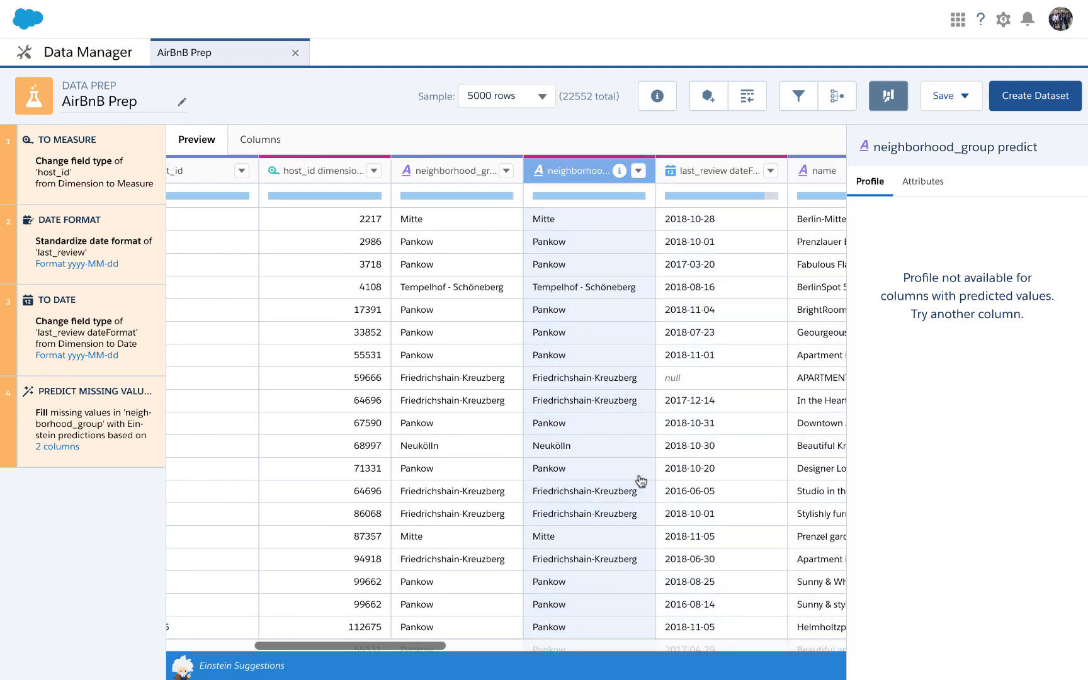
scroll(641, 482, "down", 1)
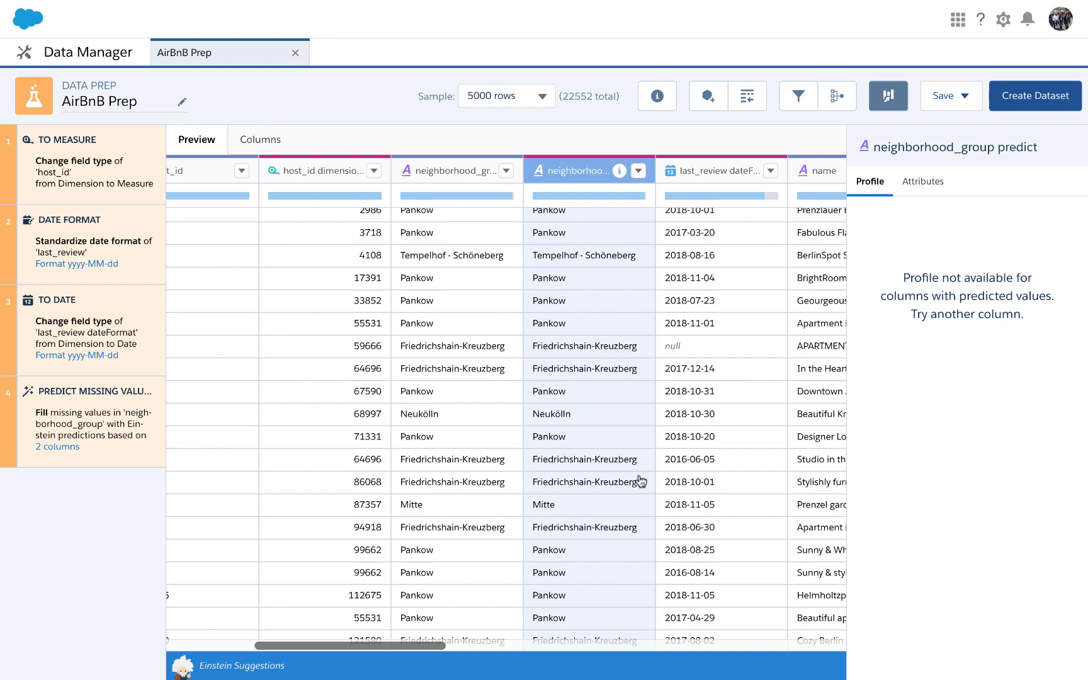
scroll(639, 482, "up", 1)
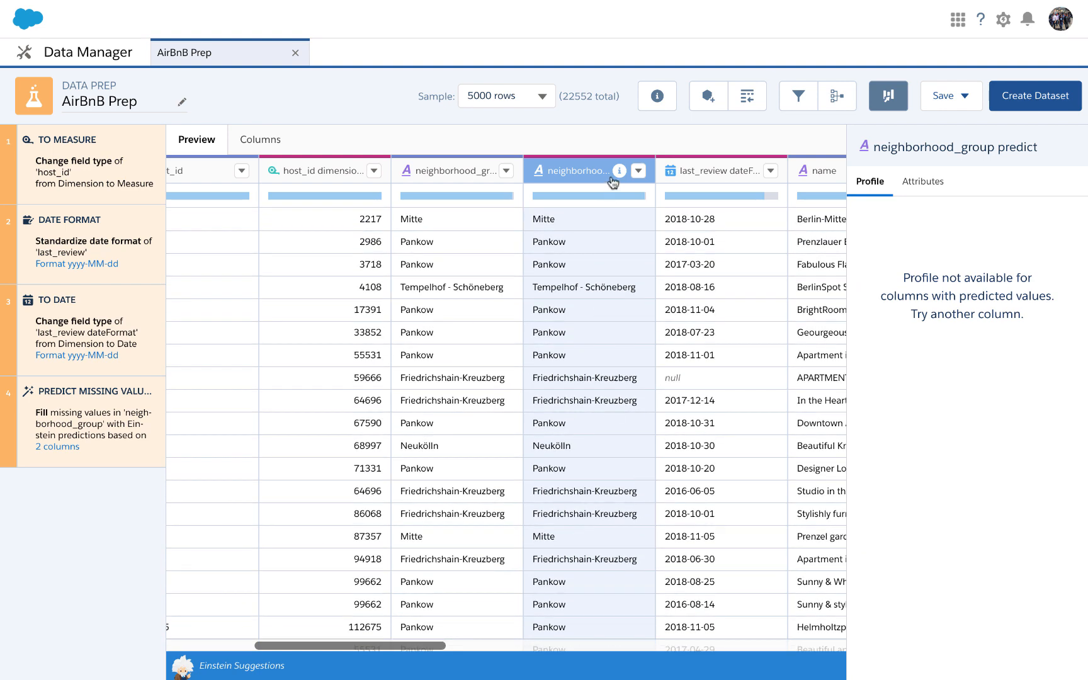
mouse_move(619, 171)
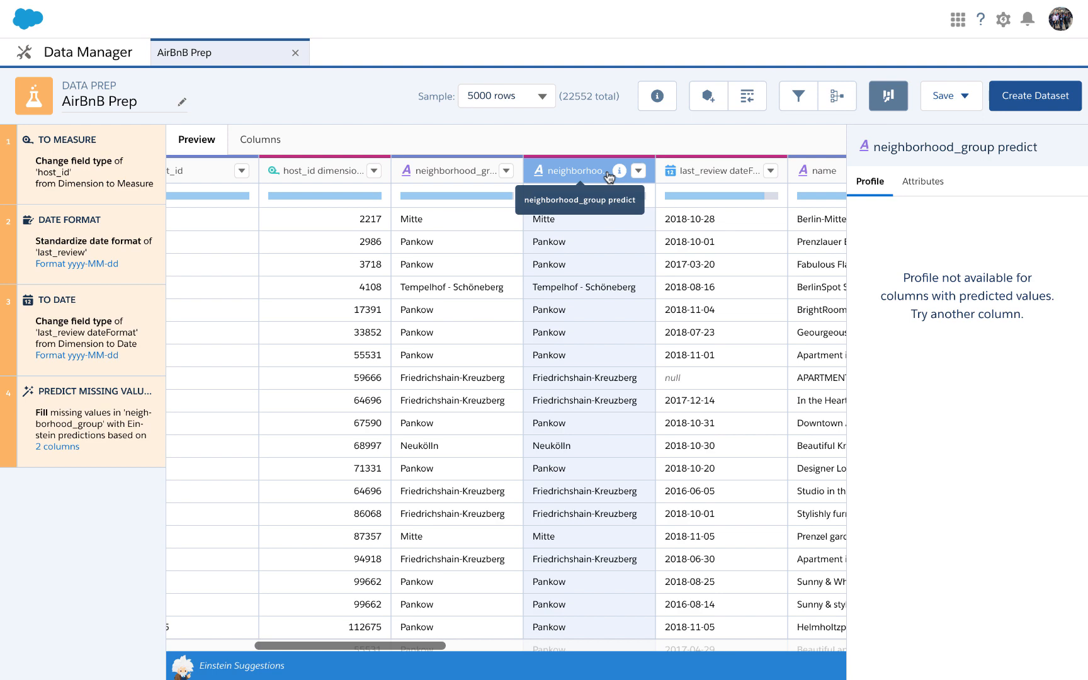
scroll(600, 281, "right", 5)
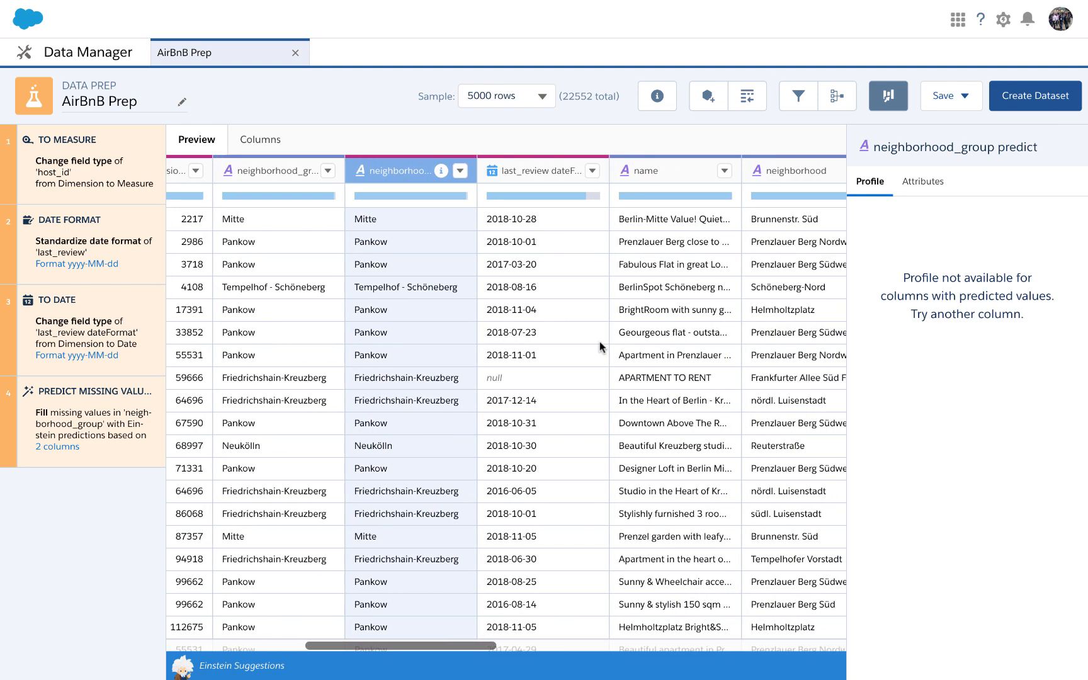
scroll(602, 346, "right", 1)
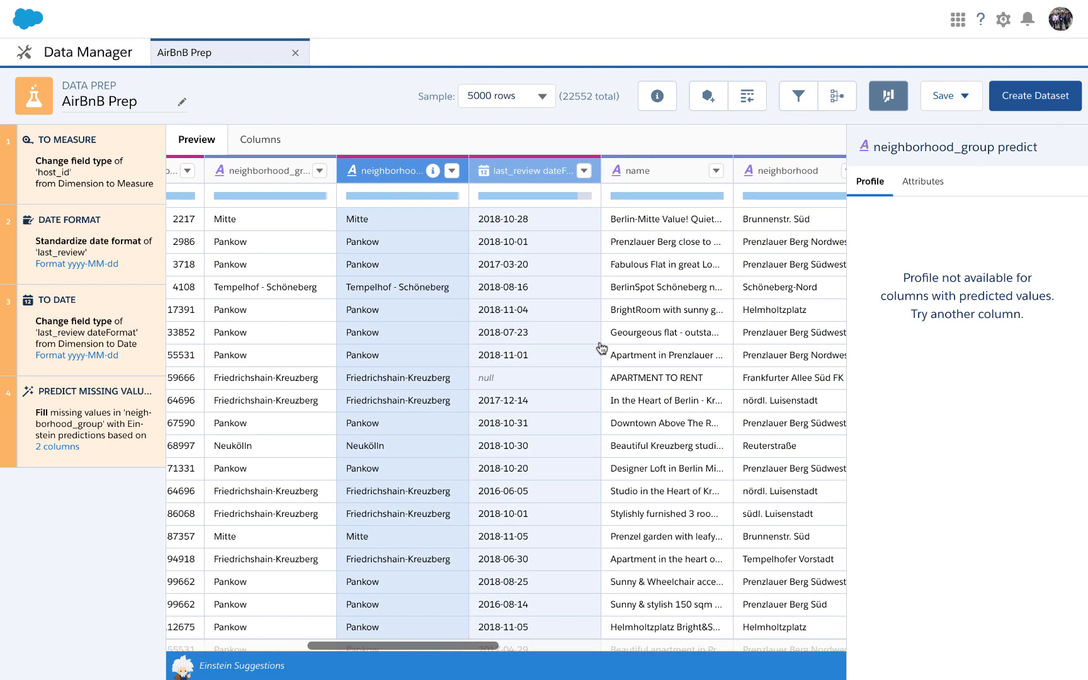
scroll(602, 348, "right", 4)
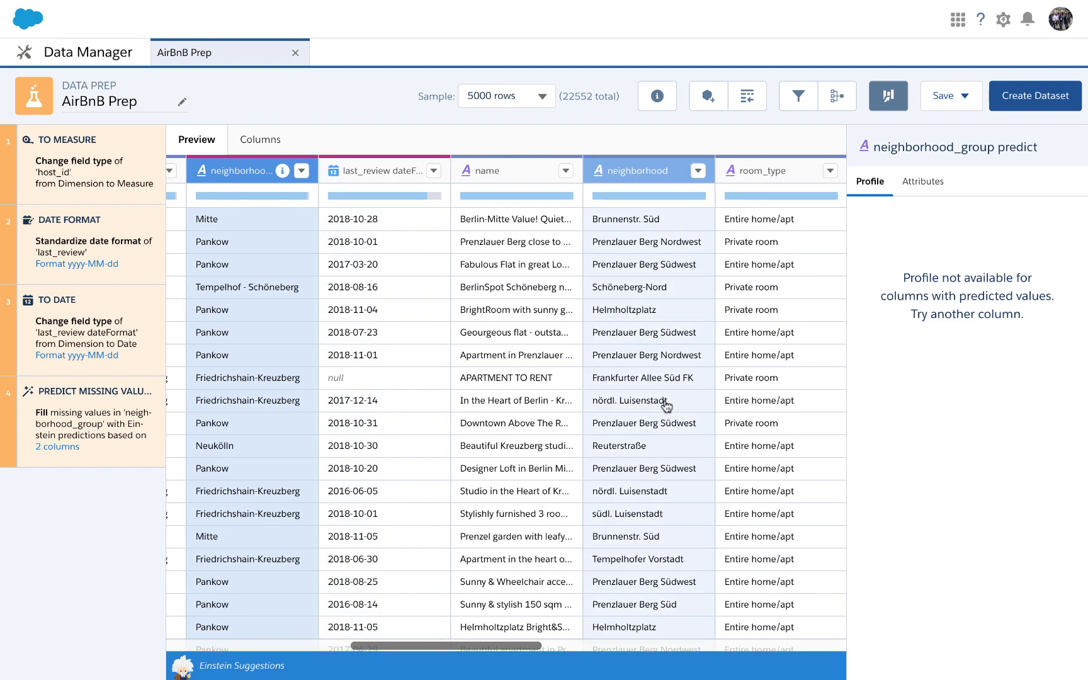
scroll(655, 397, "right", 3)
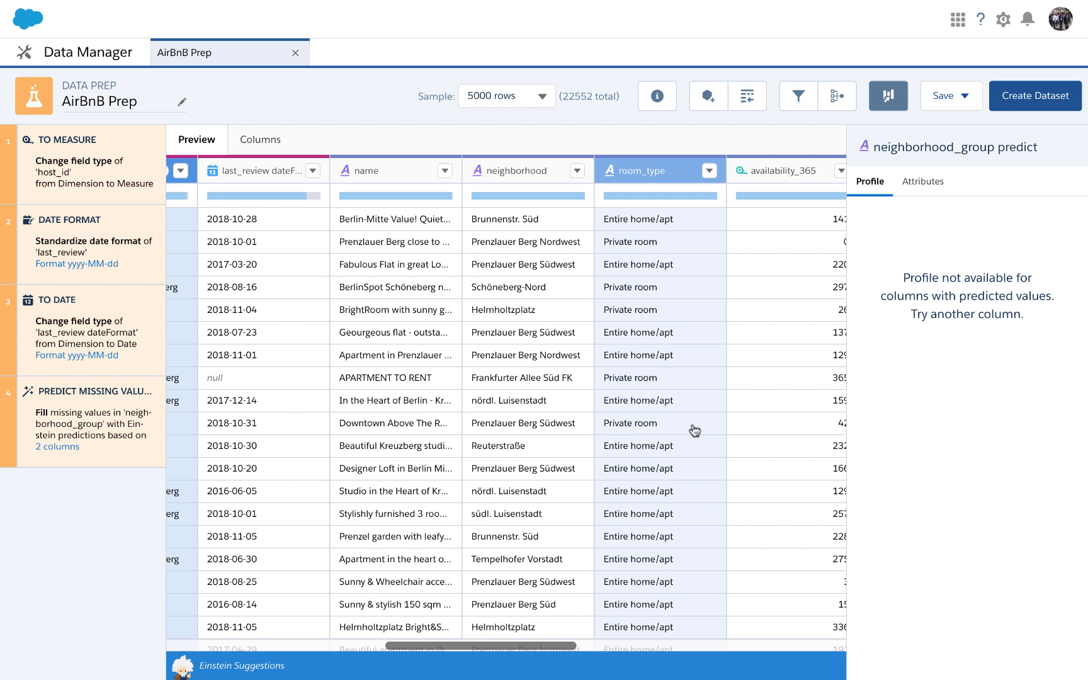
left_click(695, 431)
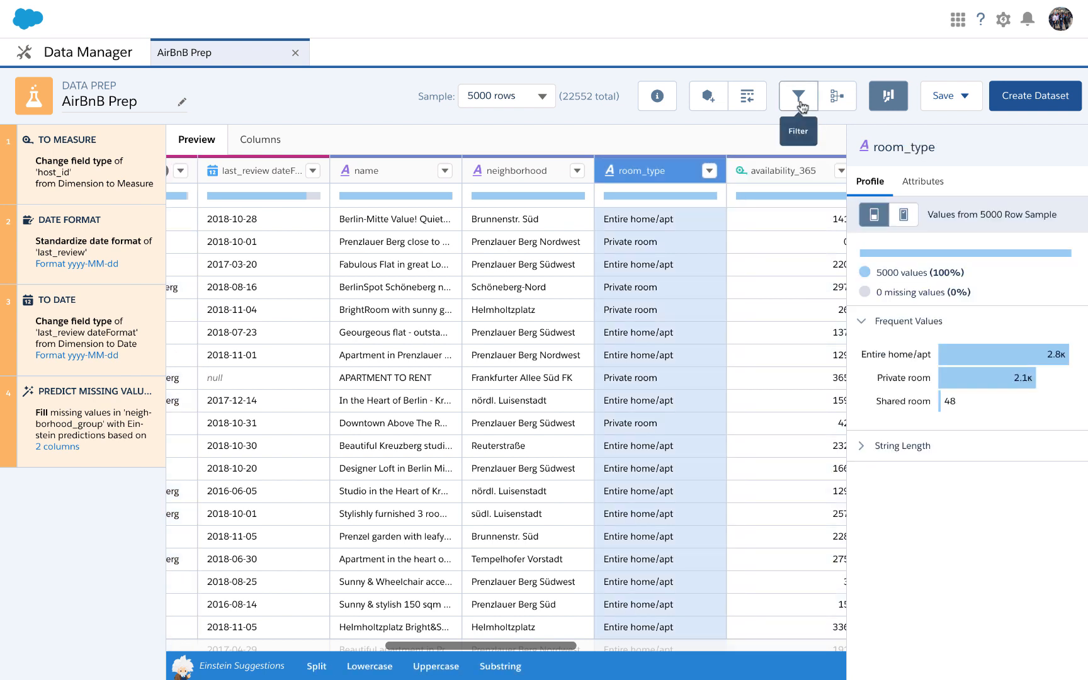
Start a new filter and choose the room_type dimension as its field.
left_click(800, 101)
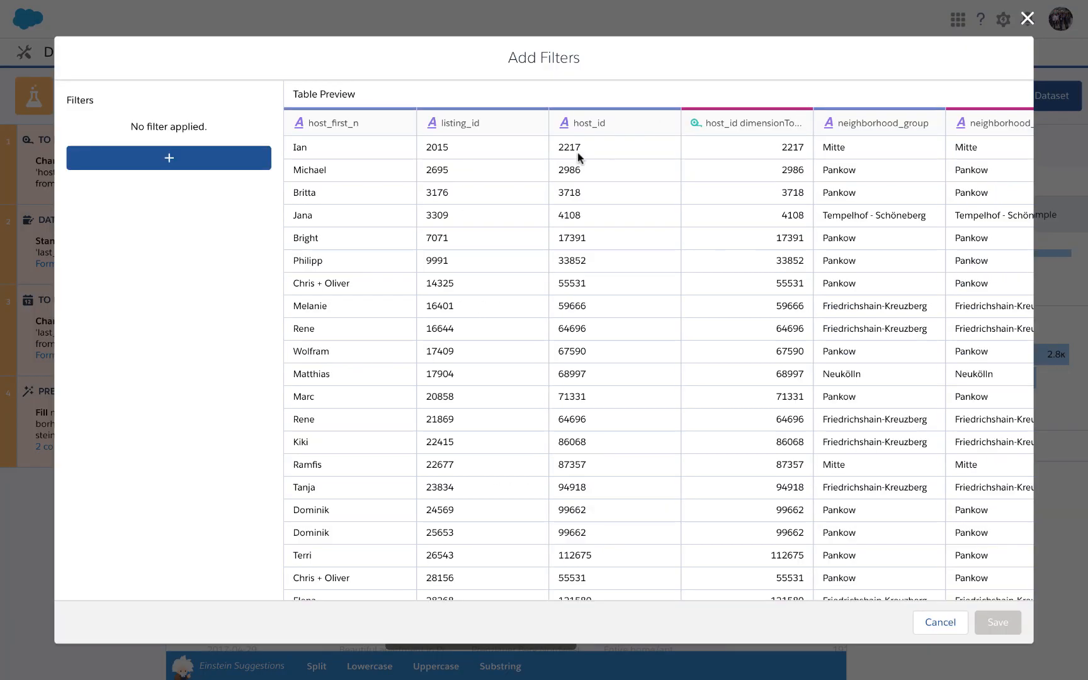
left_click(212, 165)
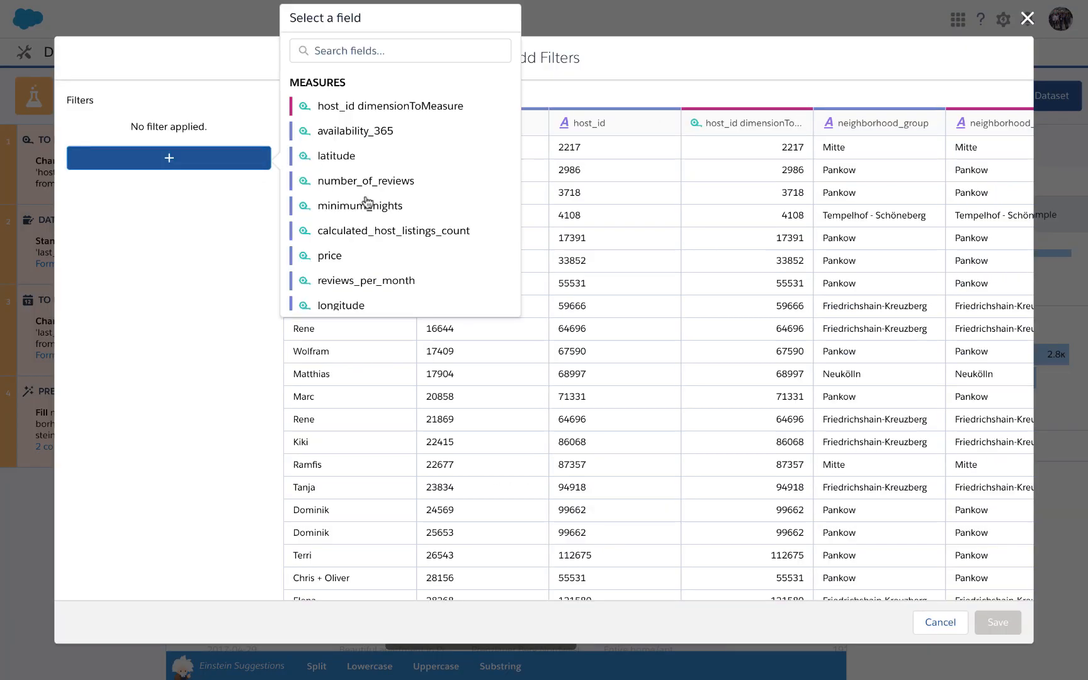
scroll(367, 202, "down", 5)
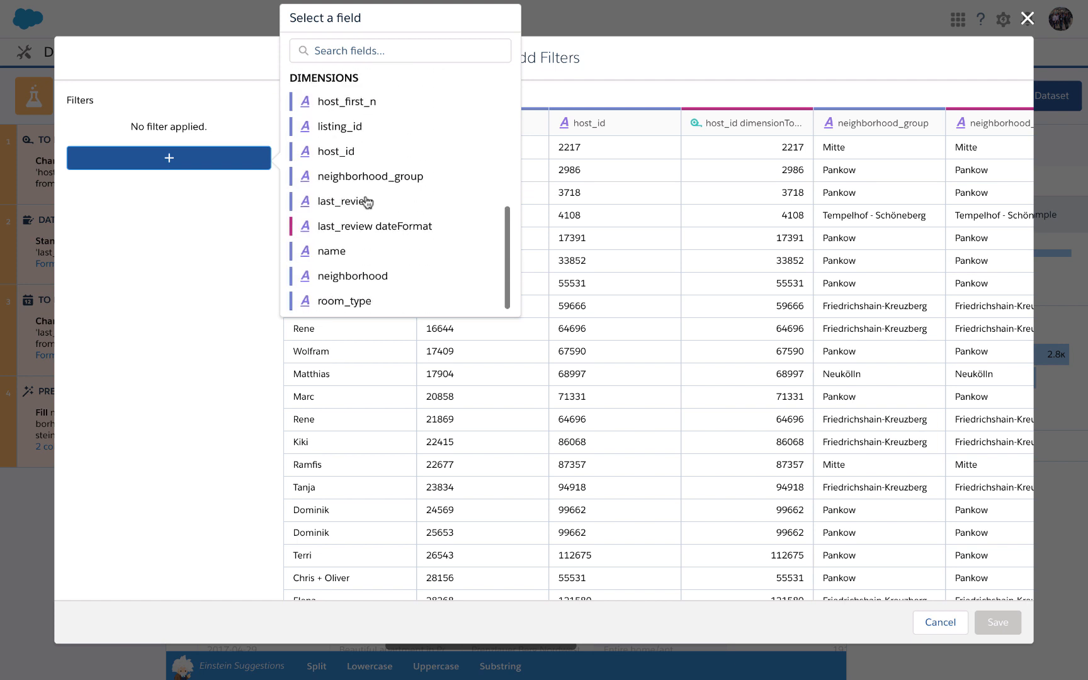
scroll(367, 202, "up", 5)
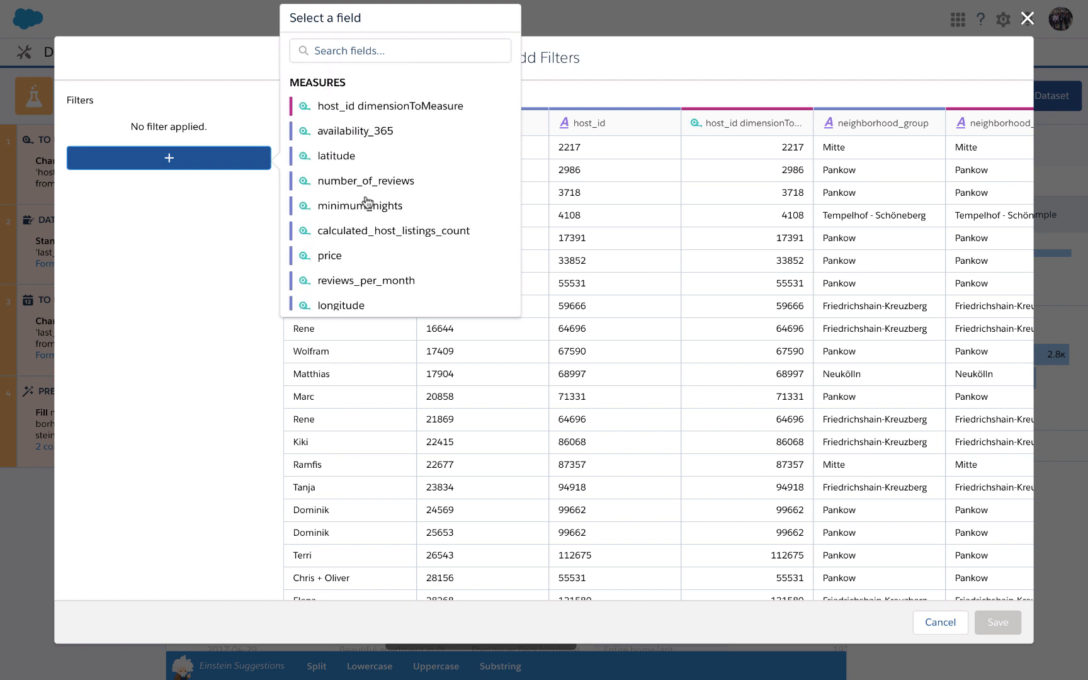
scroll(368, 202, "down", 5)
scroll(367, 202, "up", 1)
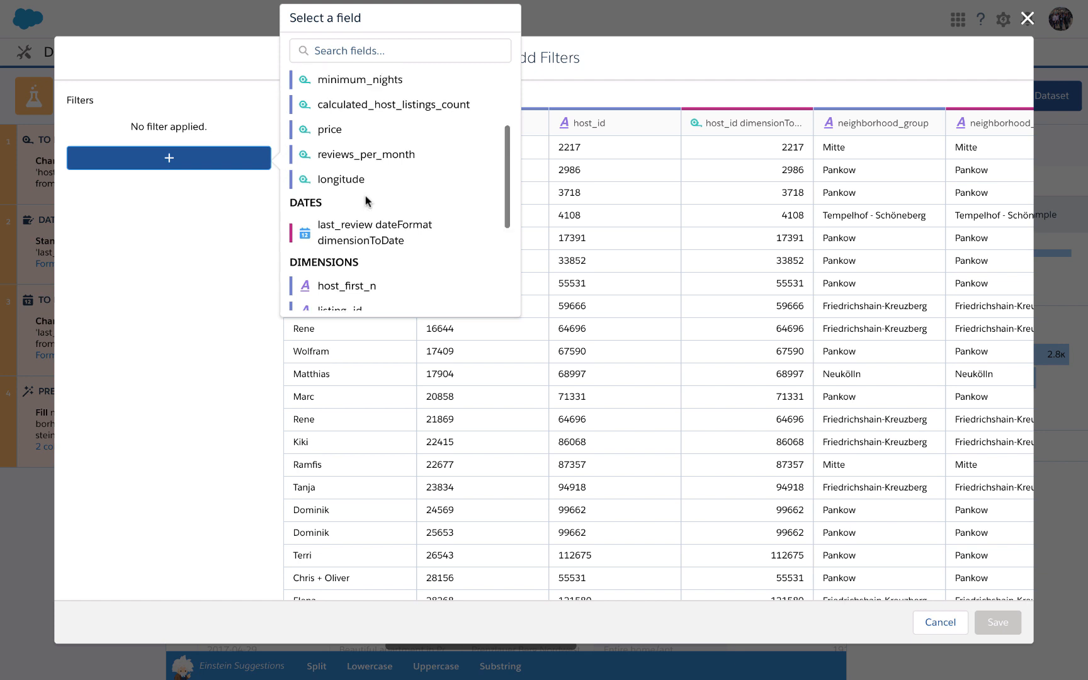
scroll(367, 202, "up", 3)
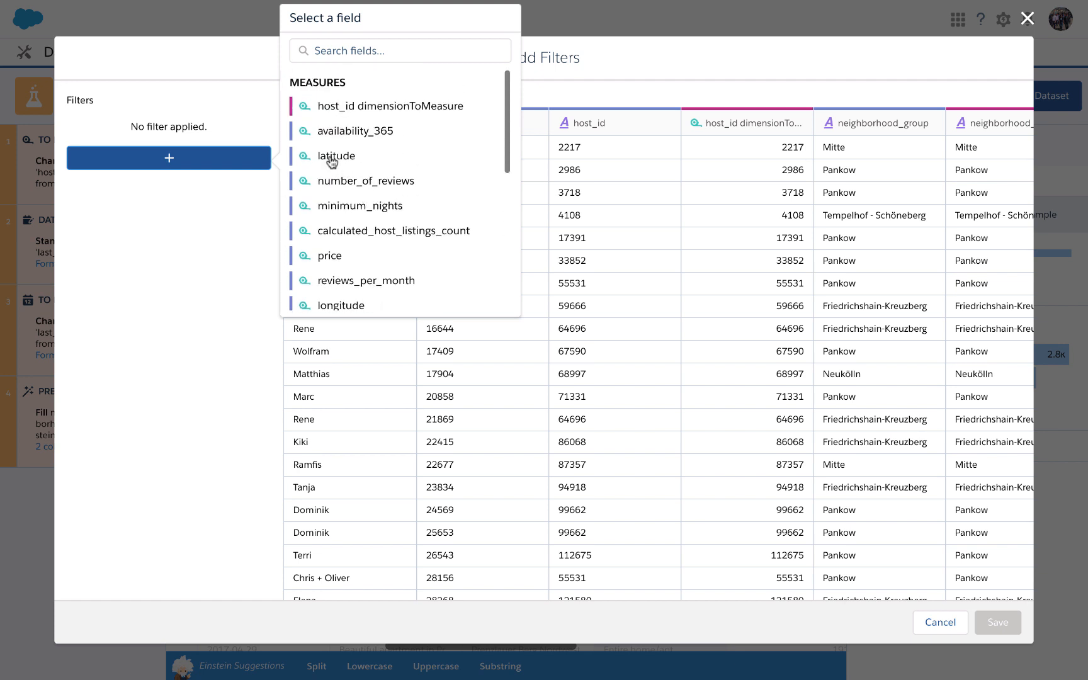
scroll(352, 252, "down", 5)
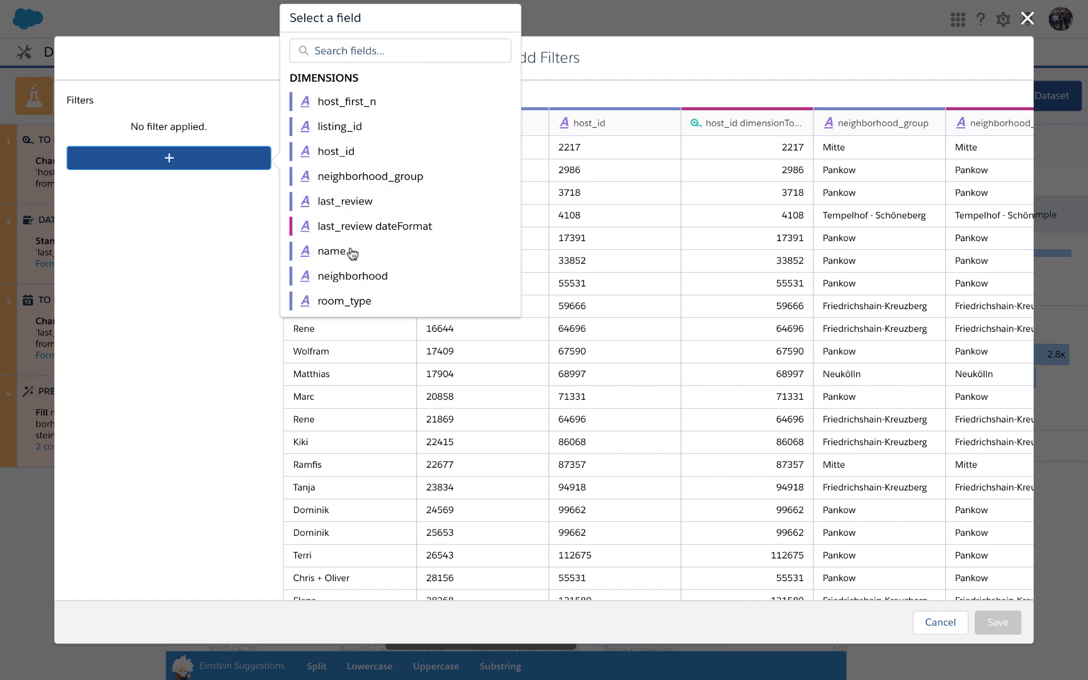
left_click(355, 307)
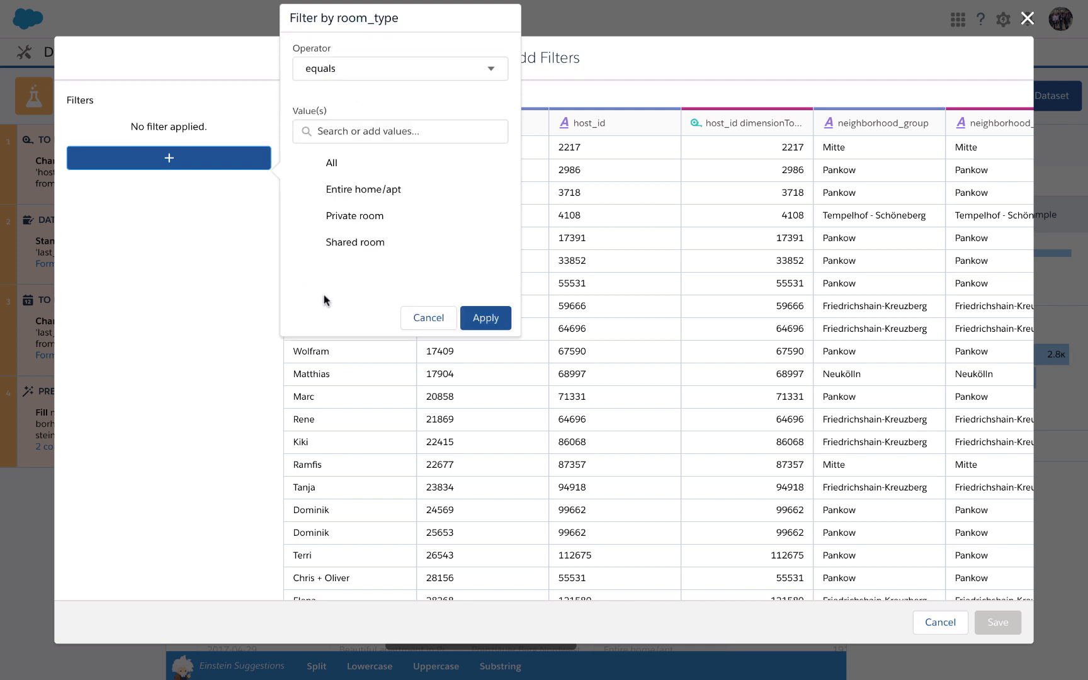
Set the room_type filter's operator to "is not null" and apply the condition.
left_click(397, 72)
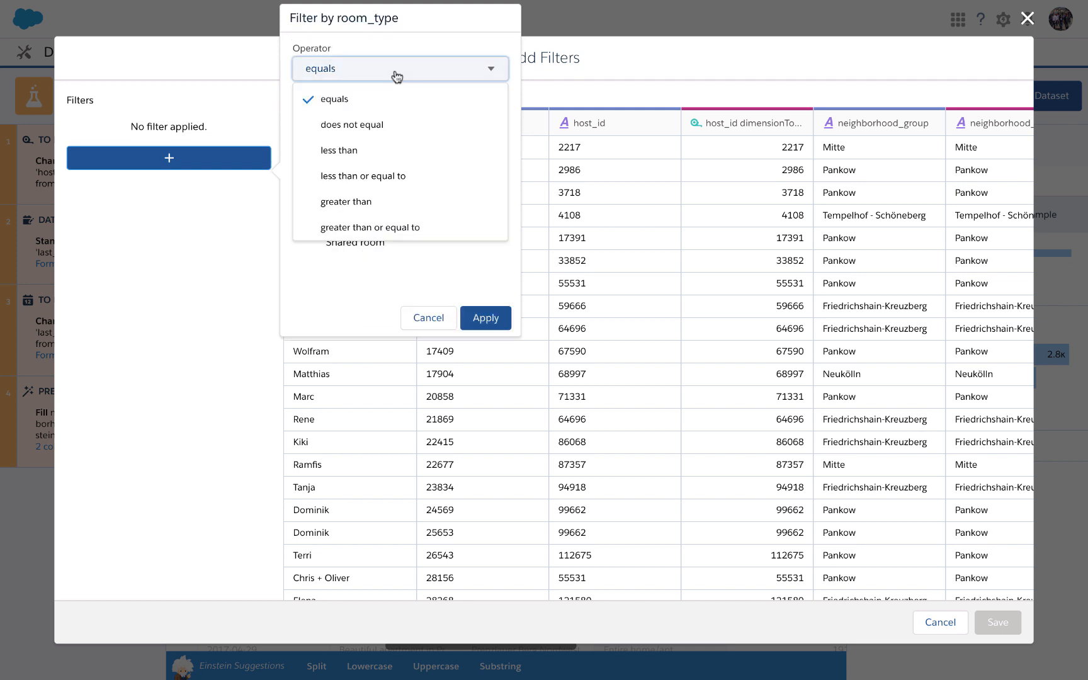
scroll(396, 164, "down", 1)
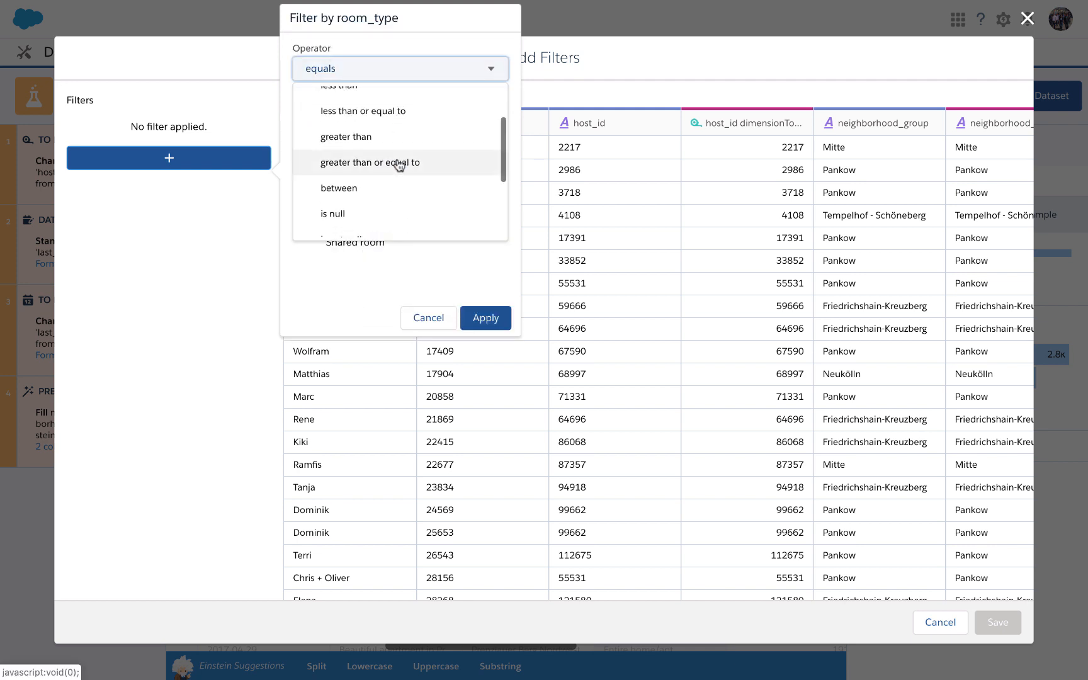
scroll(398, 165, "down", 3)
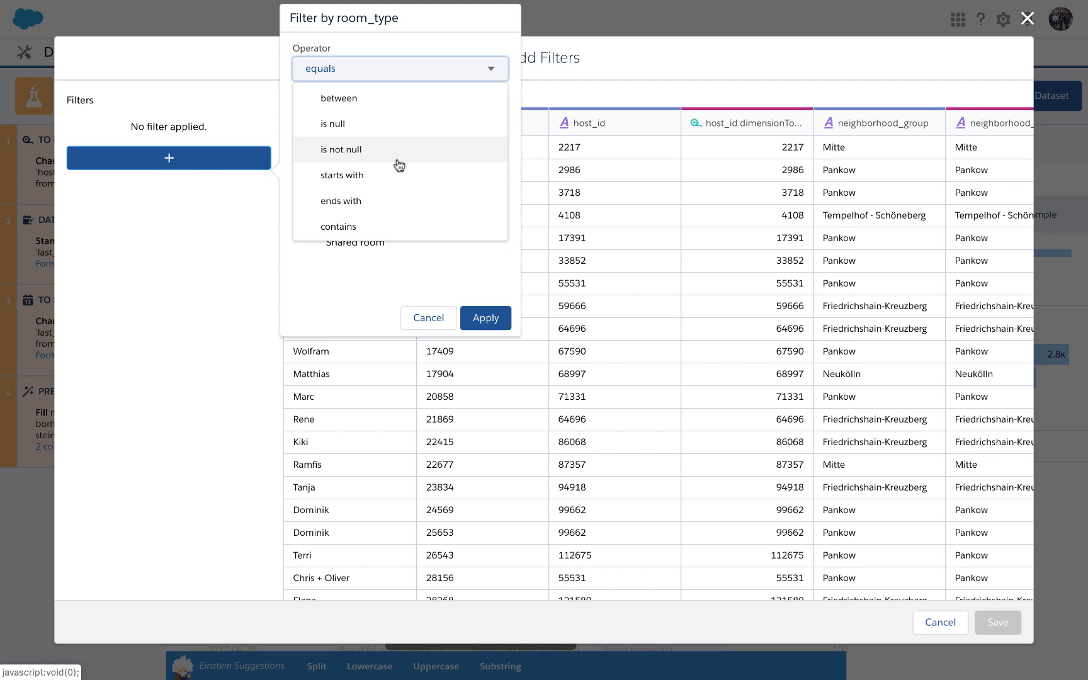
left_click(398, 164)
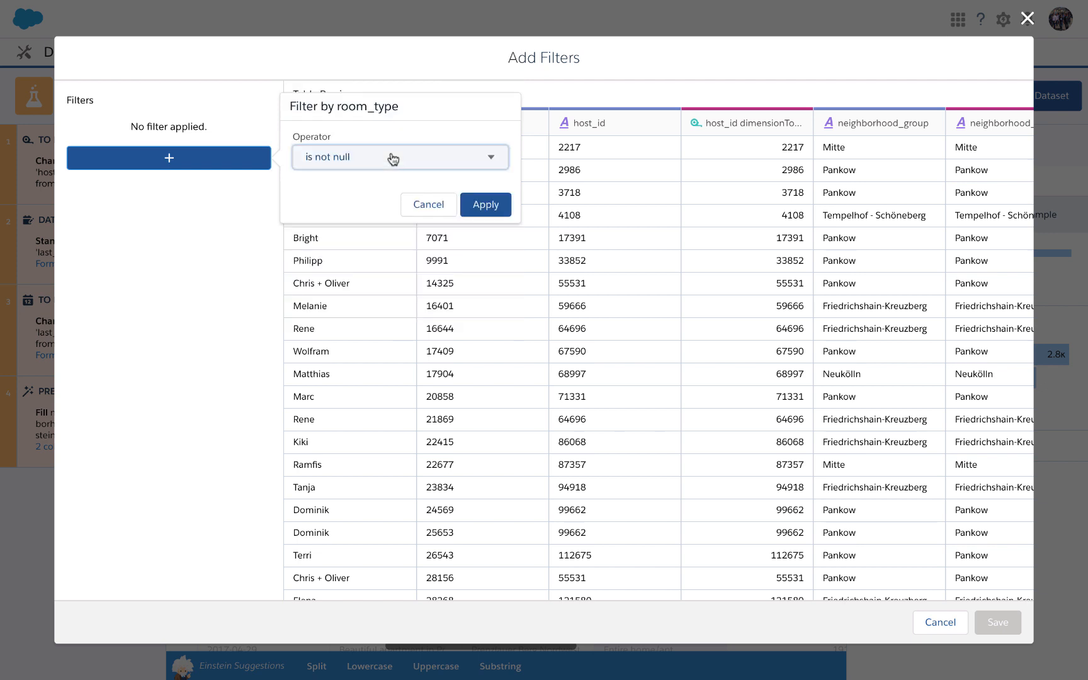
left_click(480, 203)
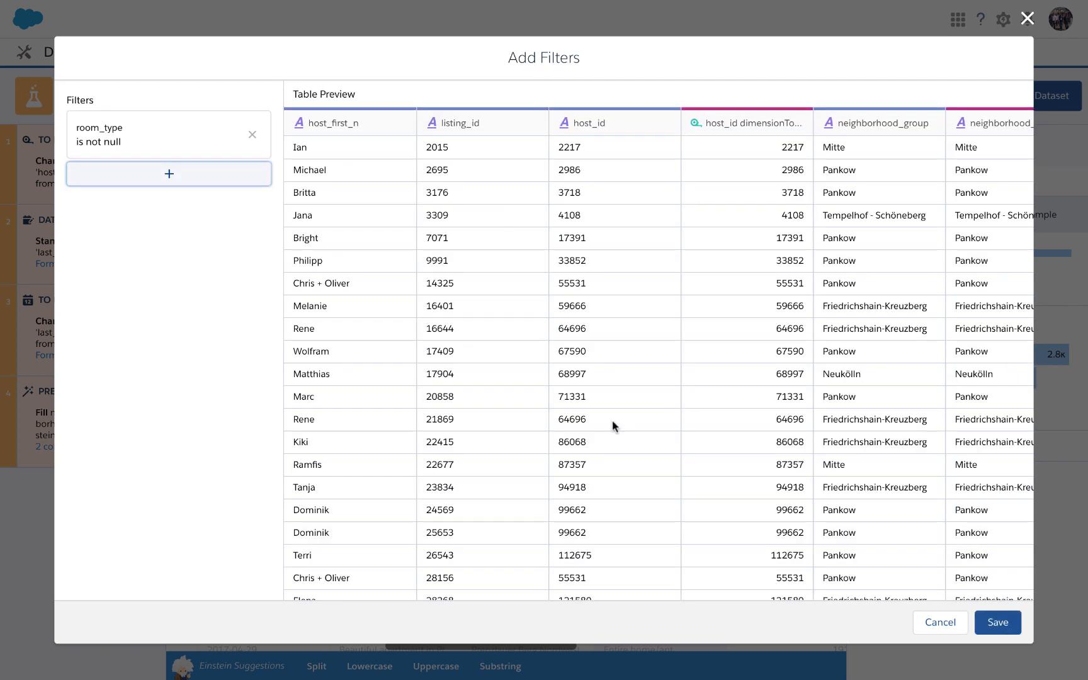
left_click(168, 178)
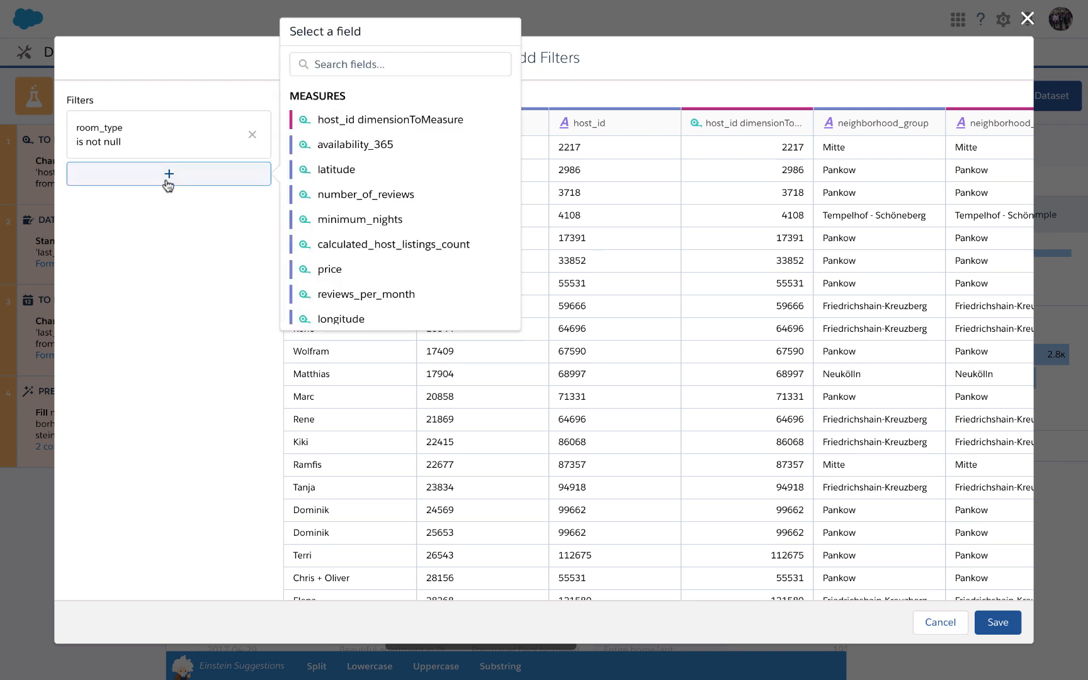
scroll(372, 242, "down", 3)
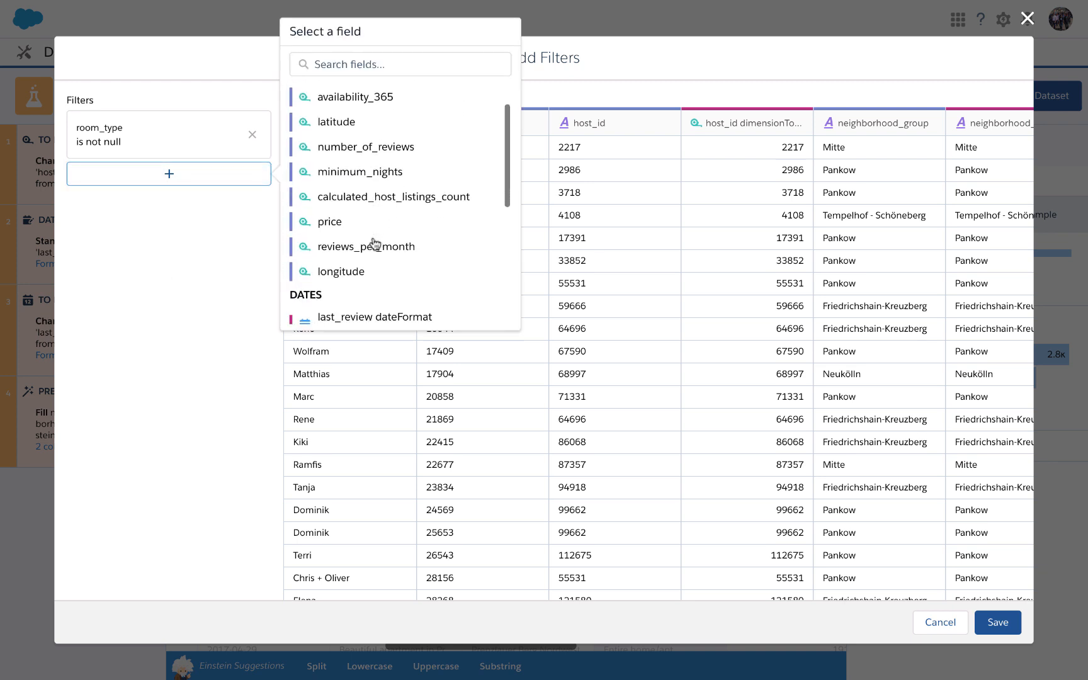
scroll(374, 242, "down", 5)
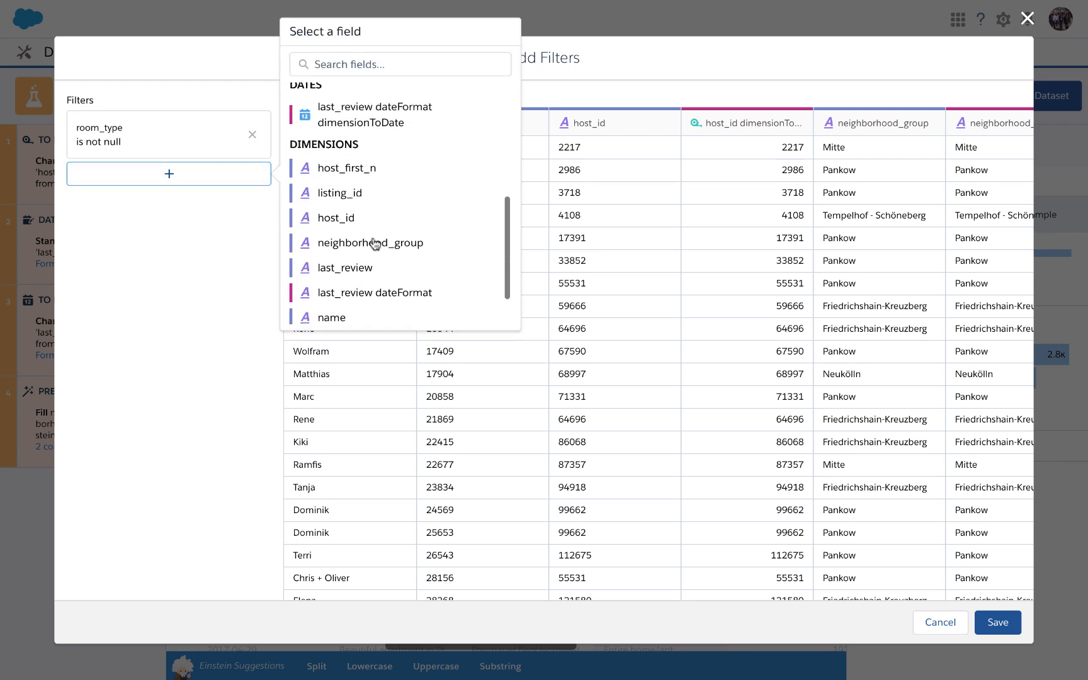
scroll(371, 214, "up", 5)
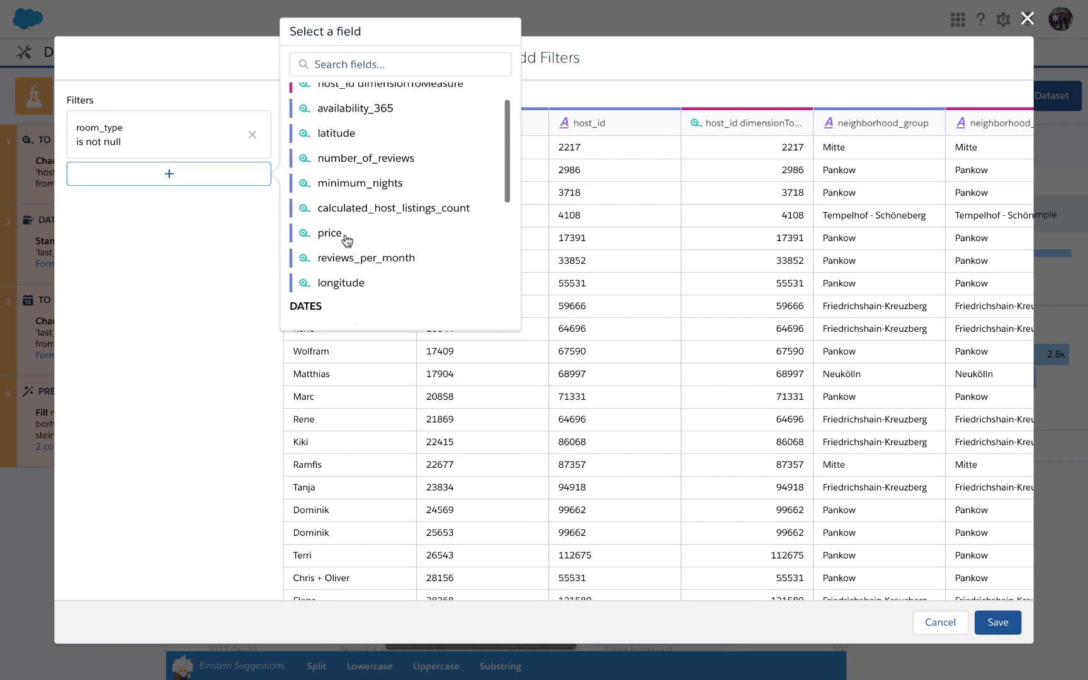
scroll(340, 232, "up", 2)
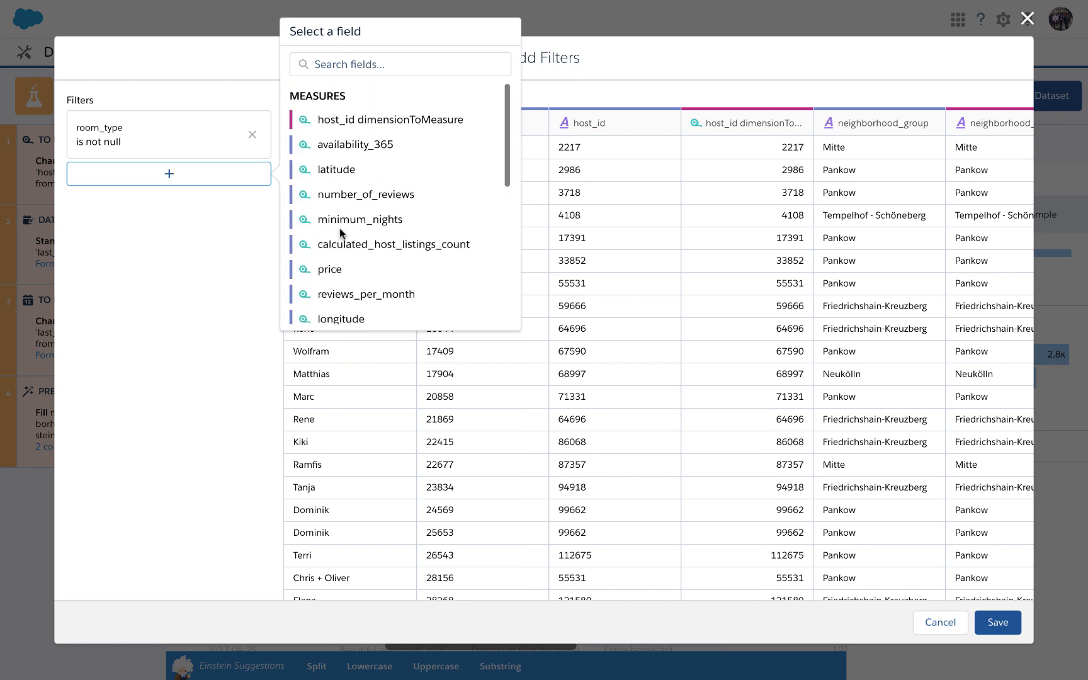
left_click(227, 297)
Save the room_type filter as a step of the data prep.
left_click(998, 622)
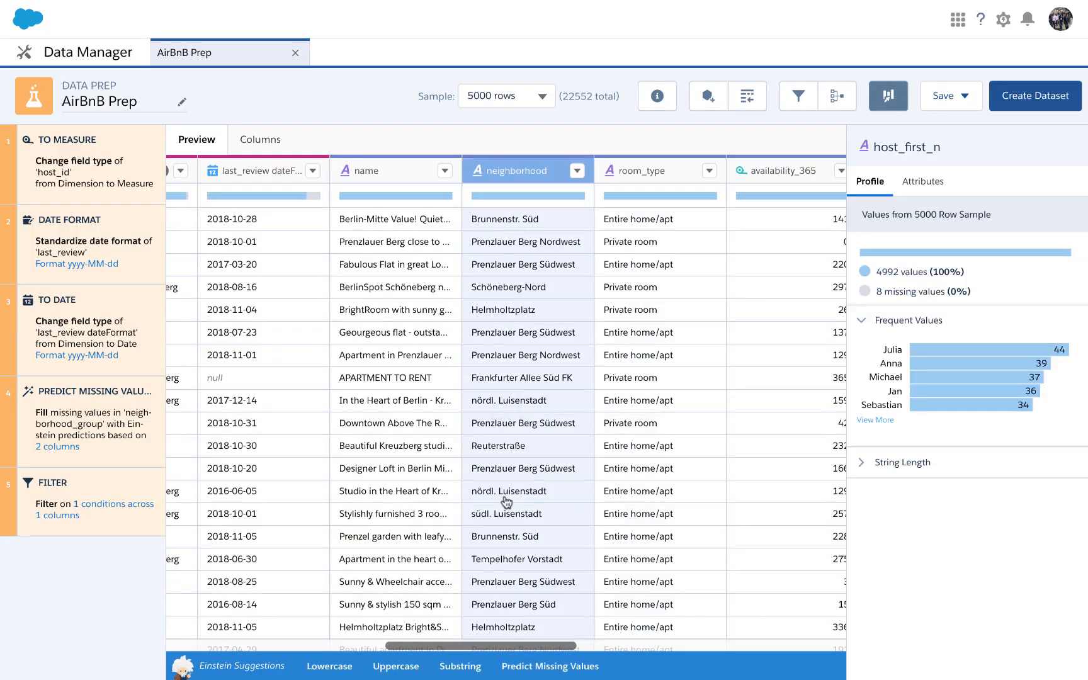
scroll(627, 438, "right", 5)
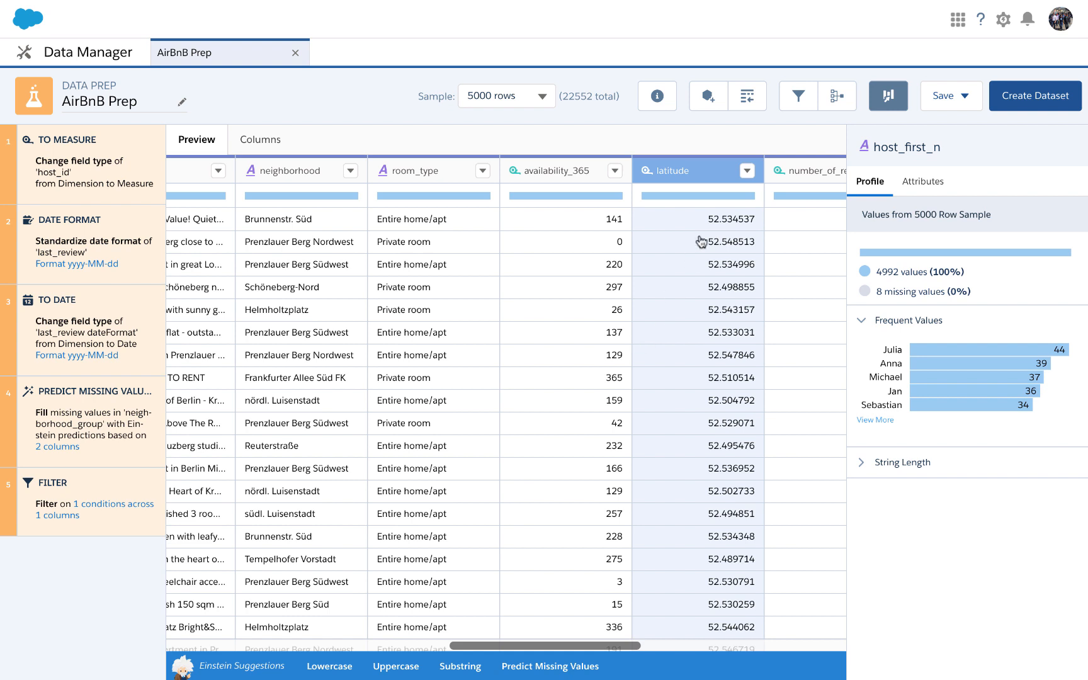
Start adding data to the prep, searching the datasets for "revie" and choosing Reviews Summary as the data source.
left_click(708, 97)
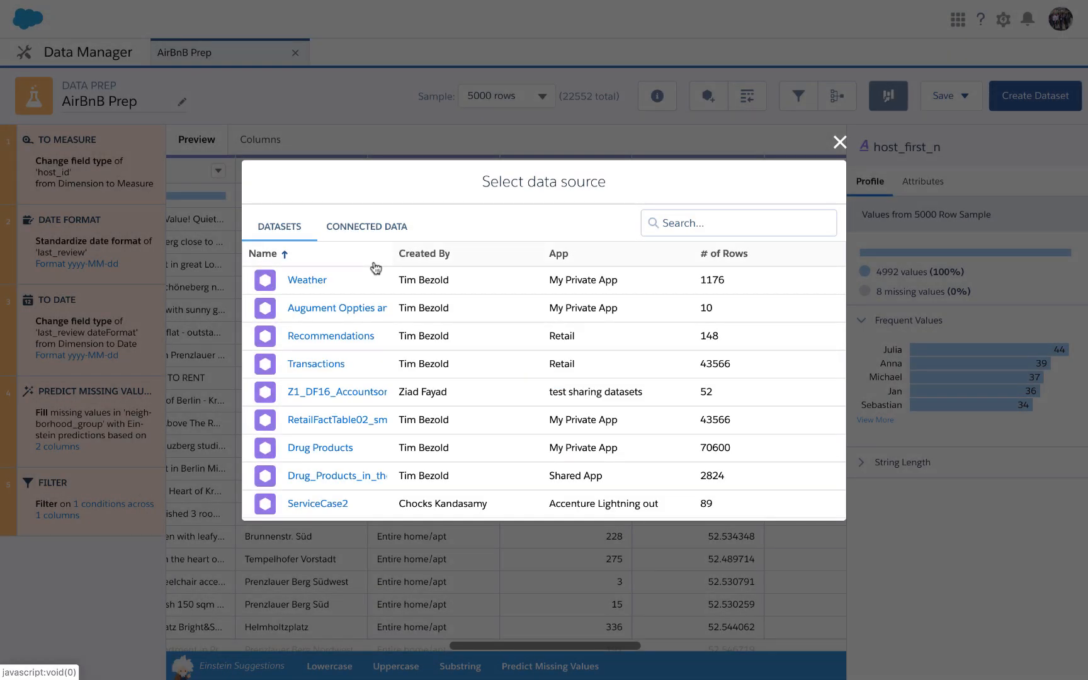
left_click(688, 216)
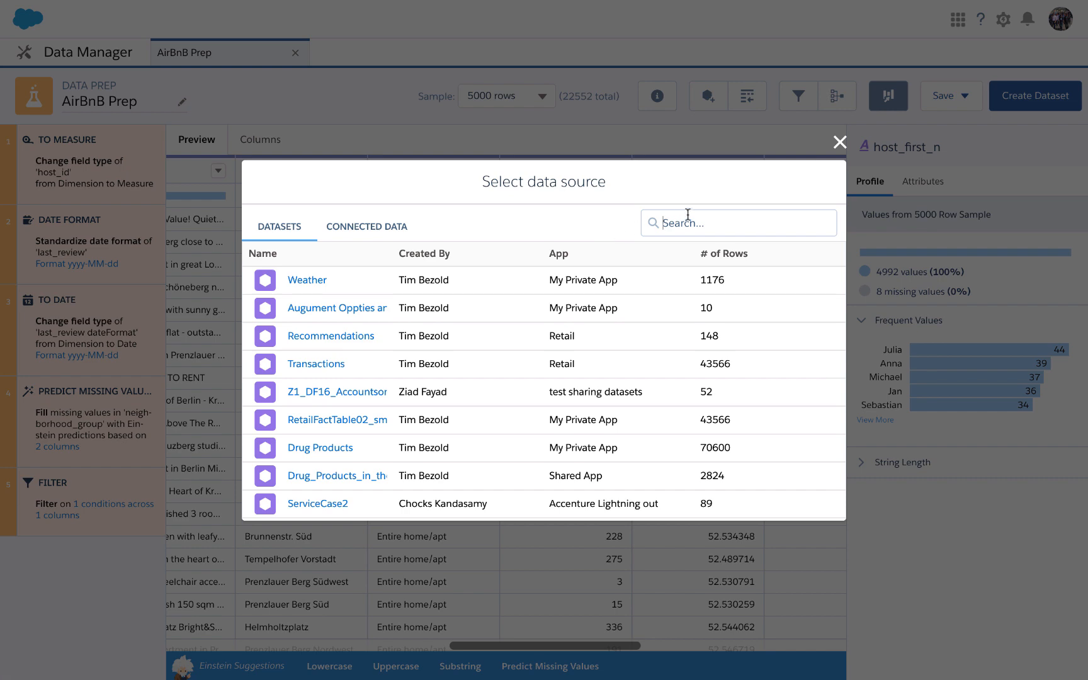
type("revie")
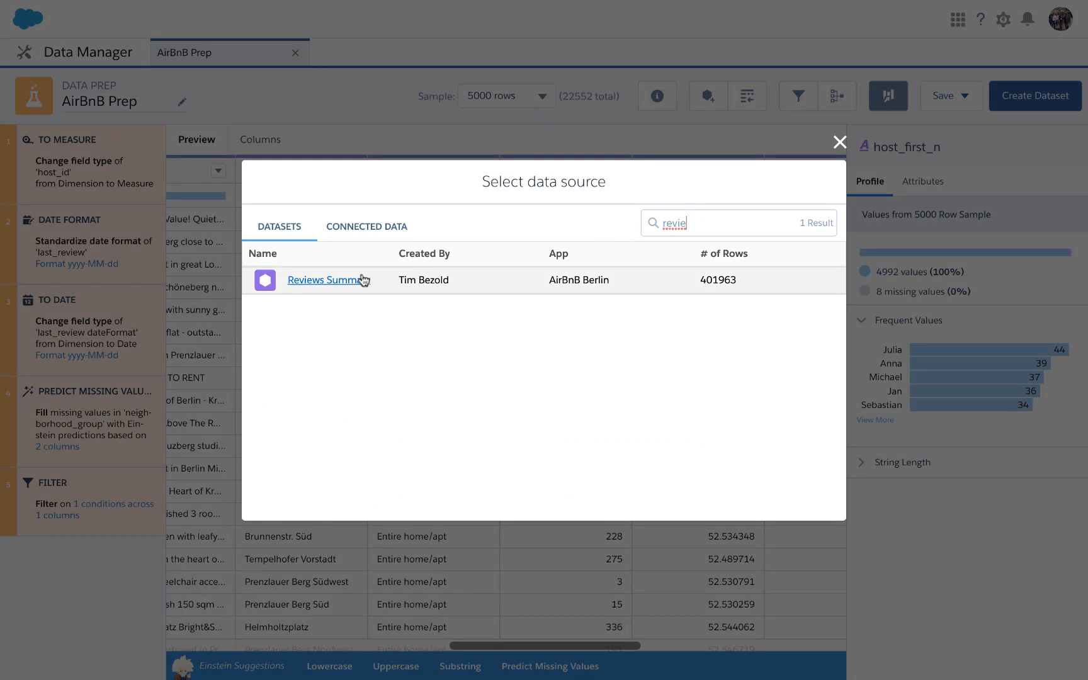
left_click(348, 283)
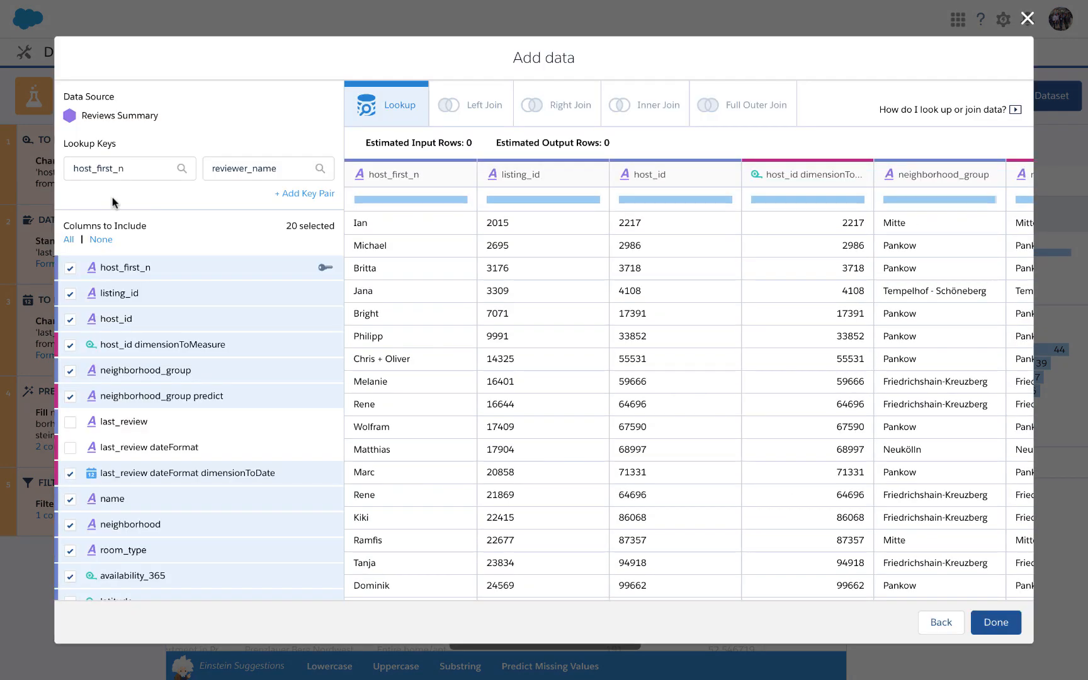
Set the lookup keys to listing_id in the AirBnB data and listing_id in Reviews Summary.
left_click(137, 169)
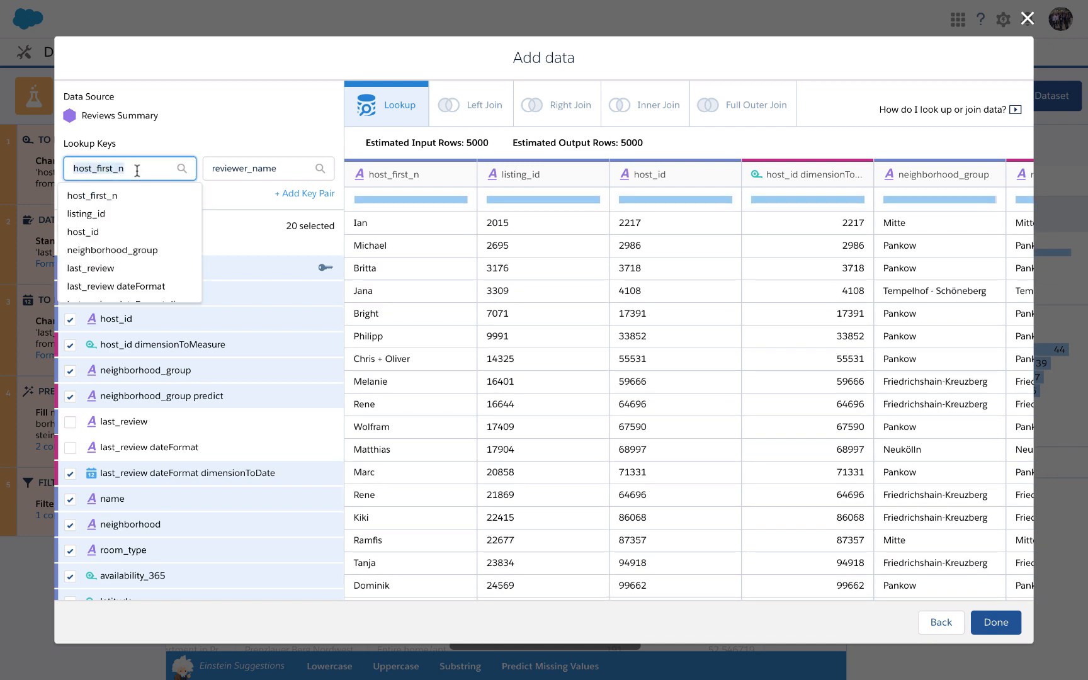
left_click(122, 215)
left_click(231, 169)
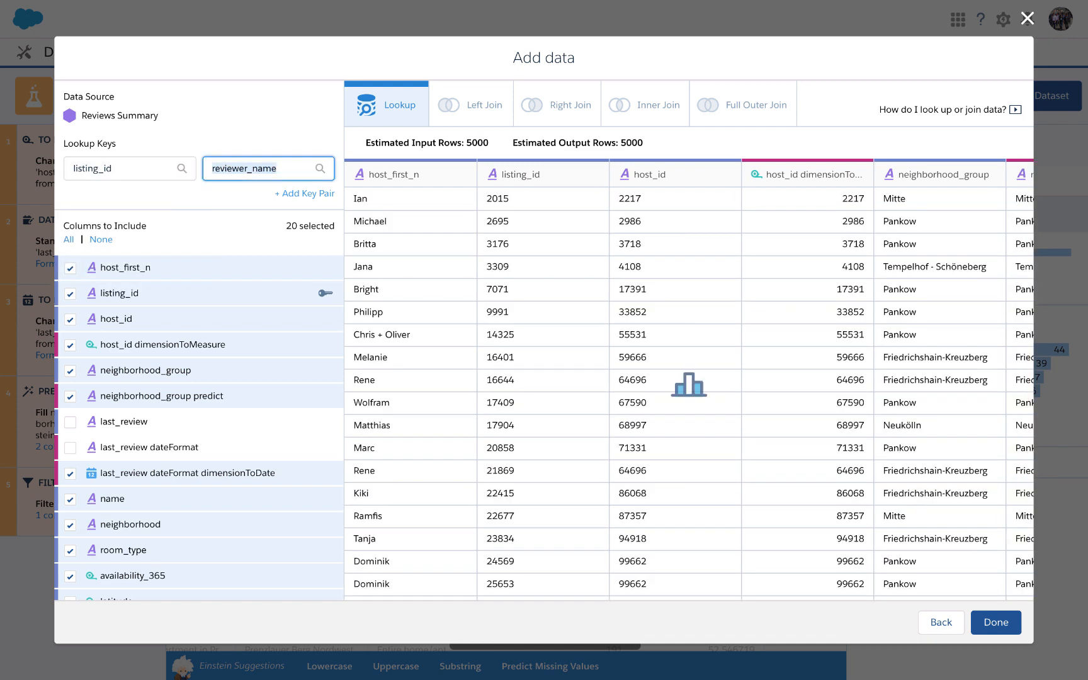
type("lis")
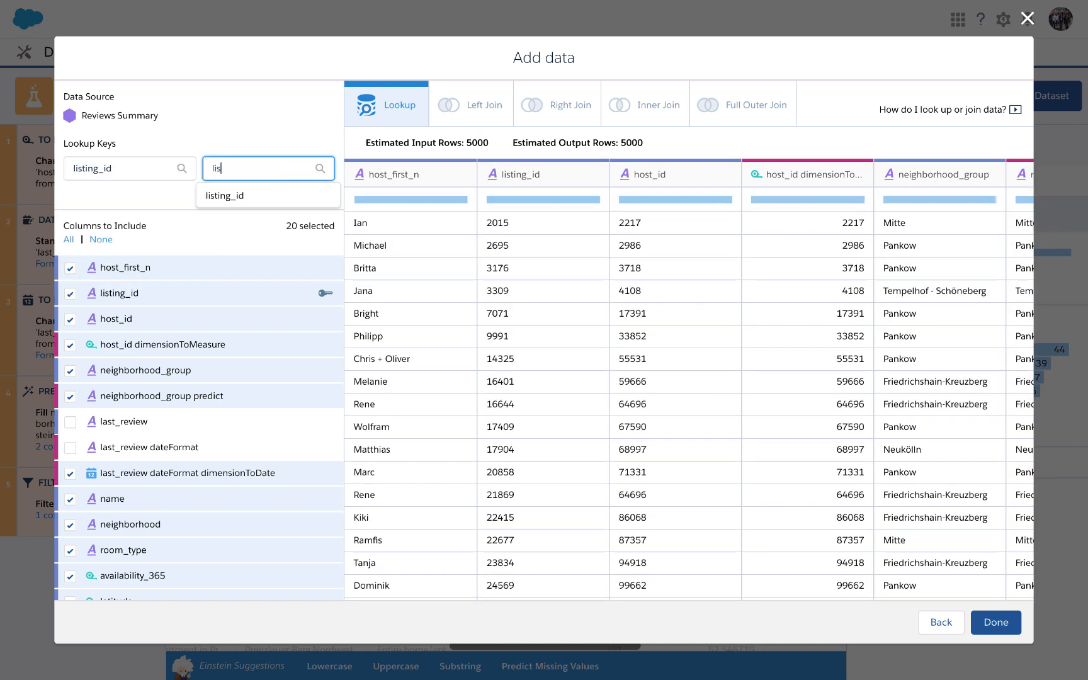
left_click(242, 197)
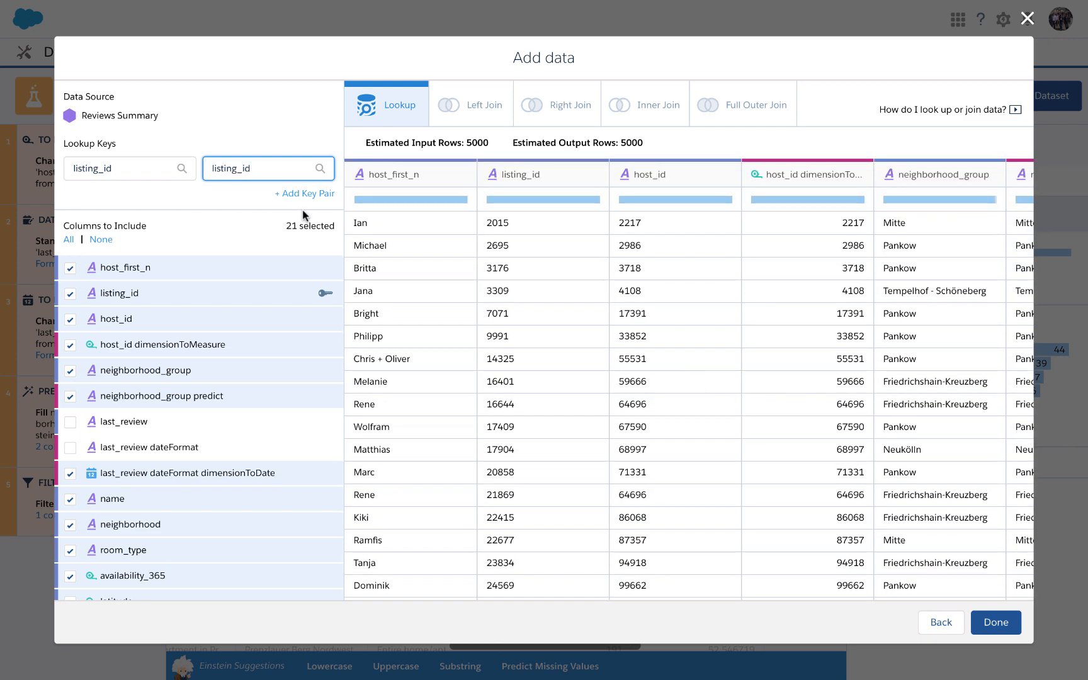
Include the date, comments, reviewer_id and id columns from Reviews Summary and inspect the added columns in the lookup preview.
scroll(204, 399, "down", 5)
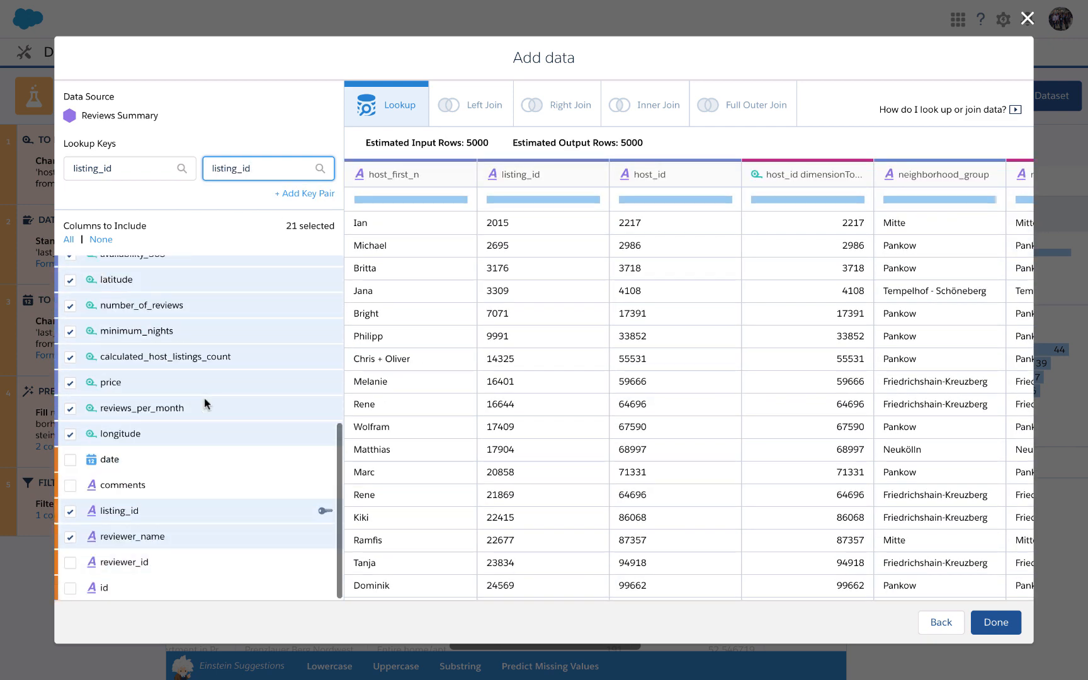
left_click(72, 460)
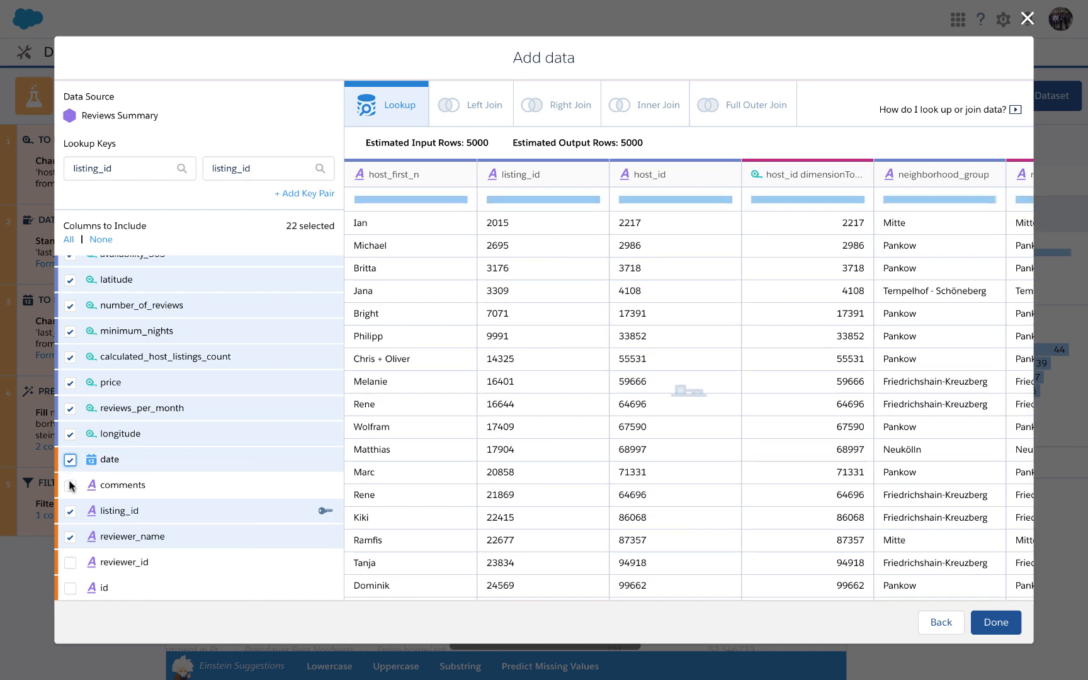
left_click(70, 485)
left_click(70, 562)
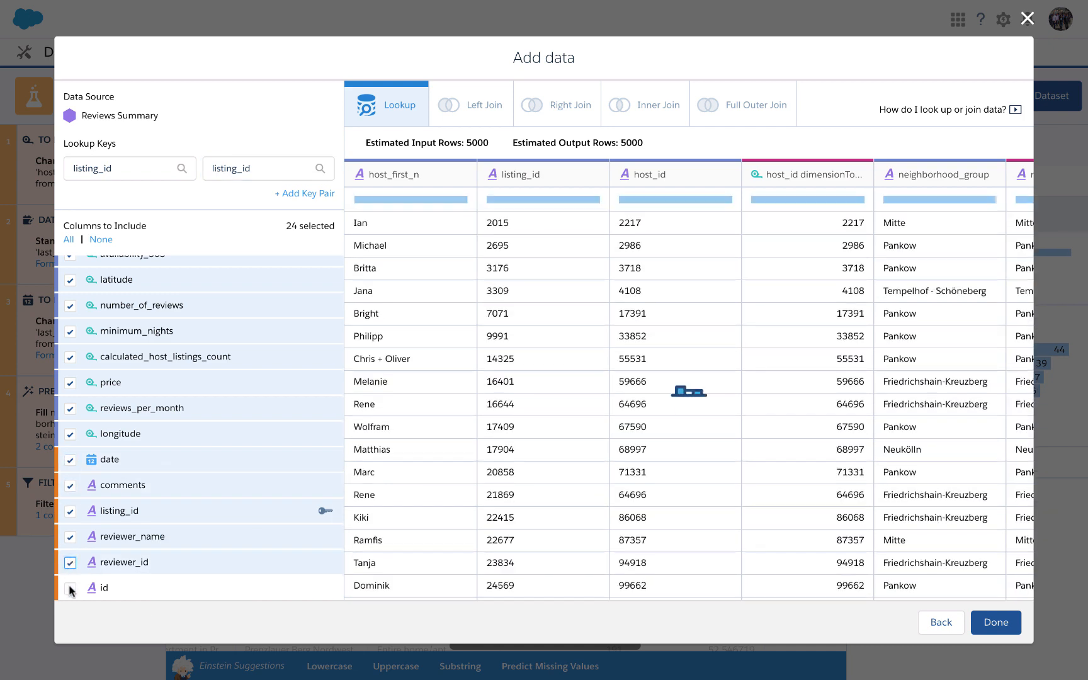
left_click(69, 588)
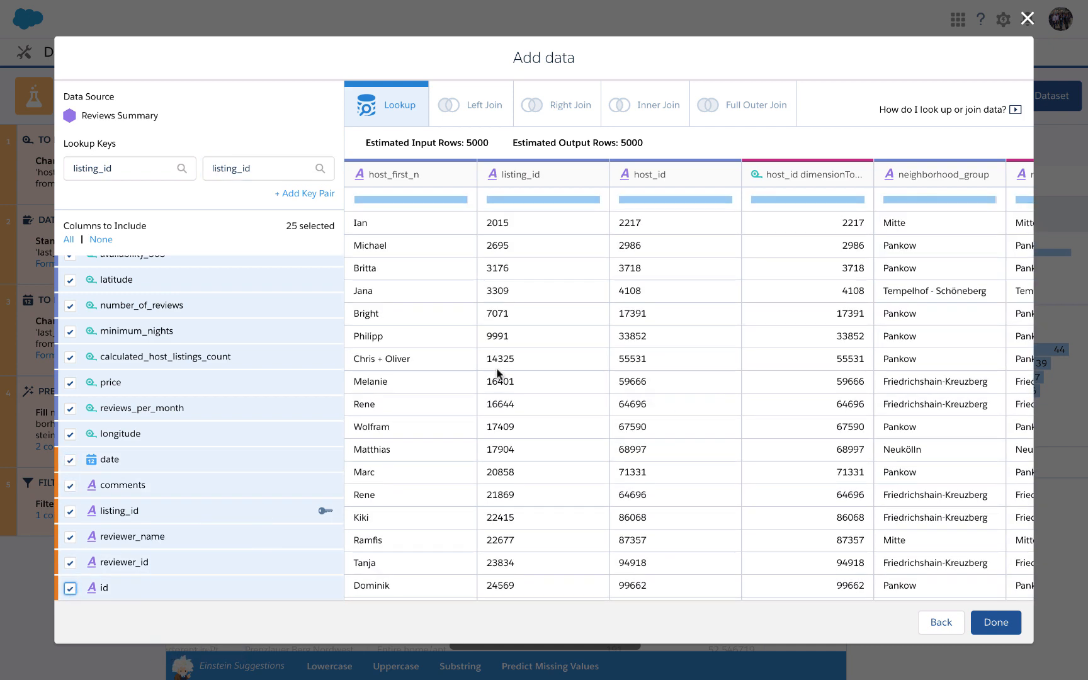
scroll(728, 391, "right", 15)
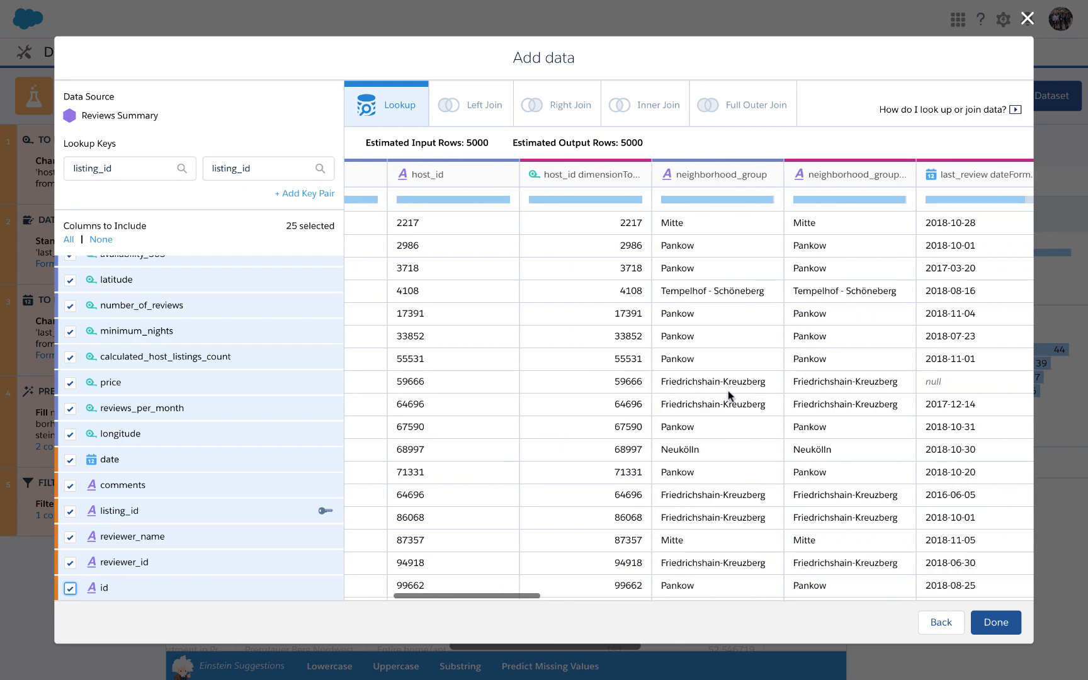
scroll(728, 391, "right", 10)
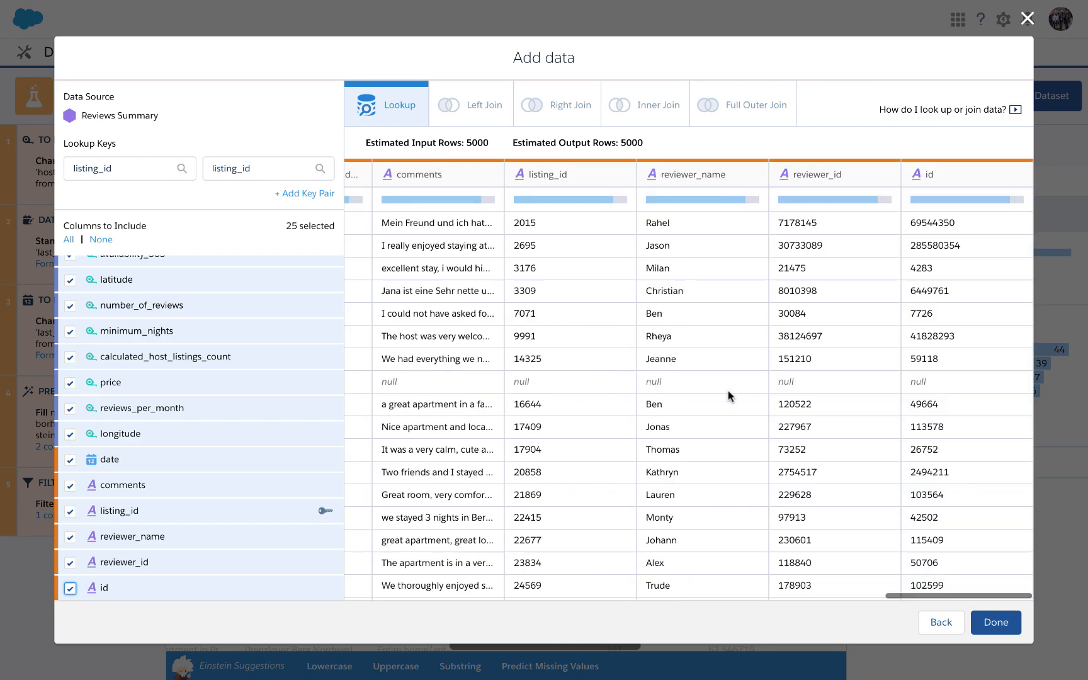
scroll(459, 371, "left", 5)
scroll(461, 371, "down", 1)
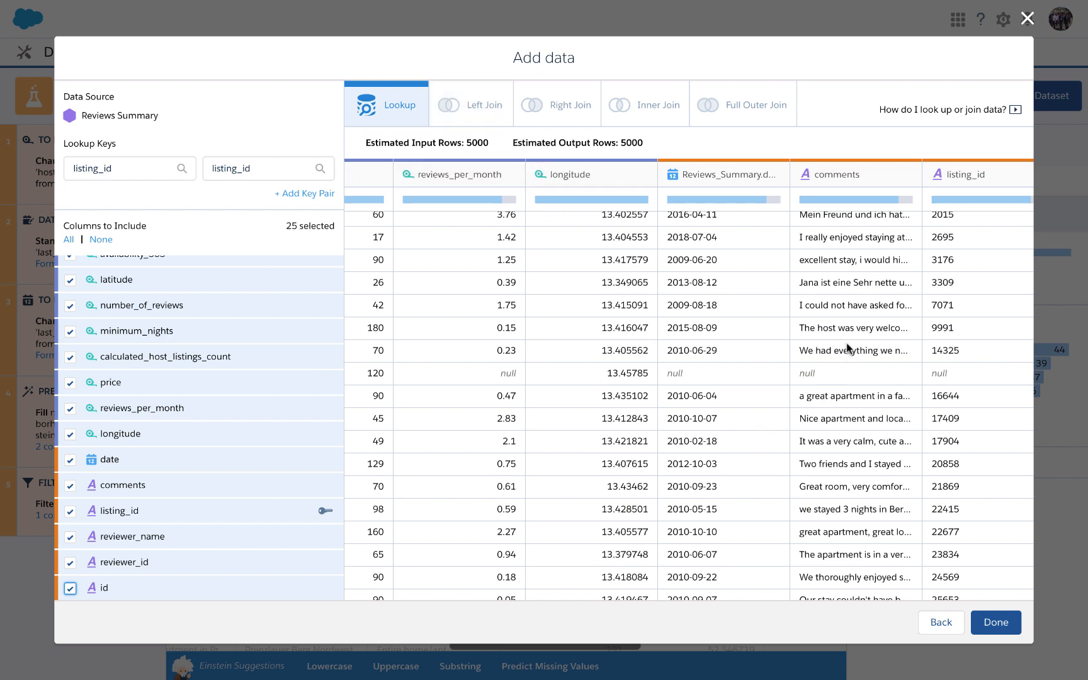
Switch the lookup on Reviews Summary to a left join and inspect the joined review columns in the preview.
scroll(849, 296, "up", 1)
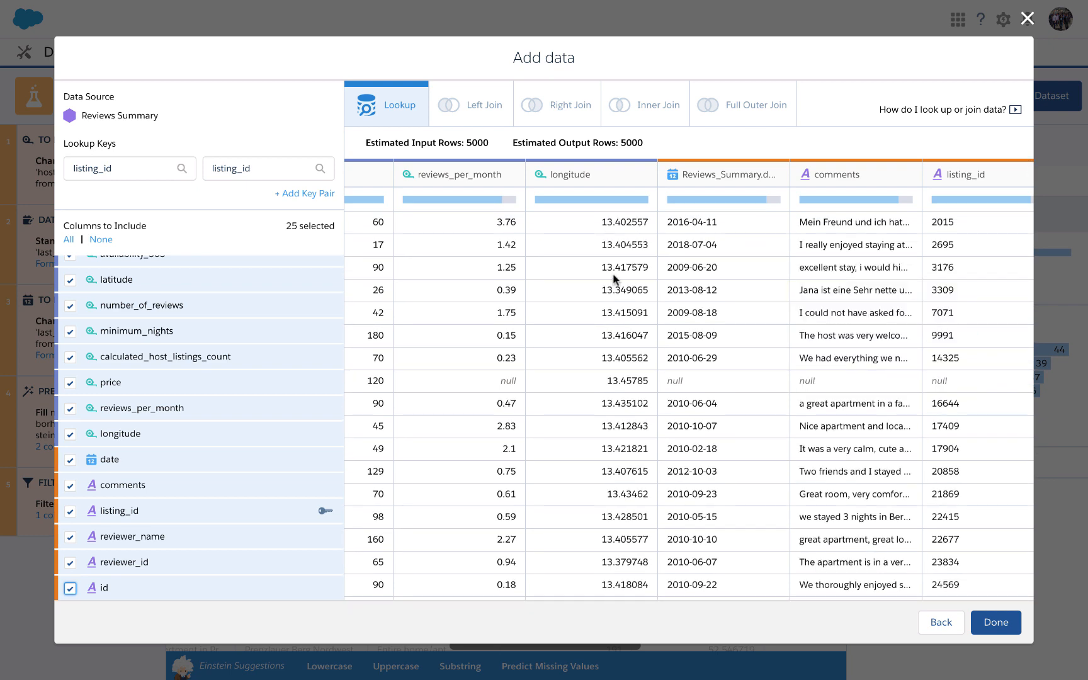
left_click(474, 116)
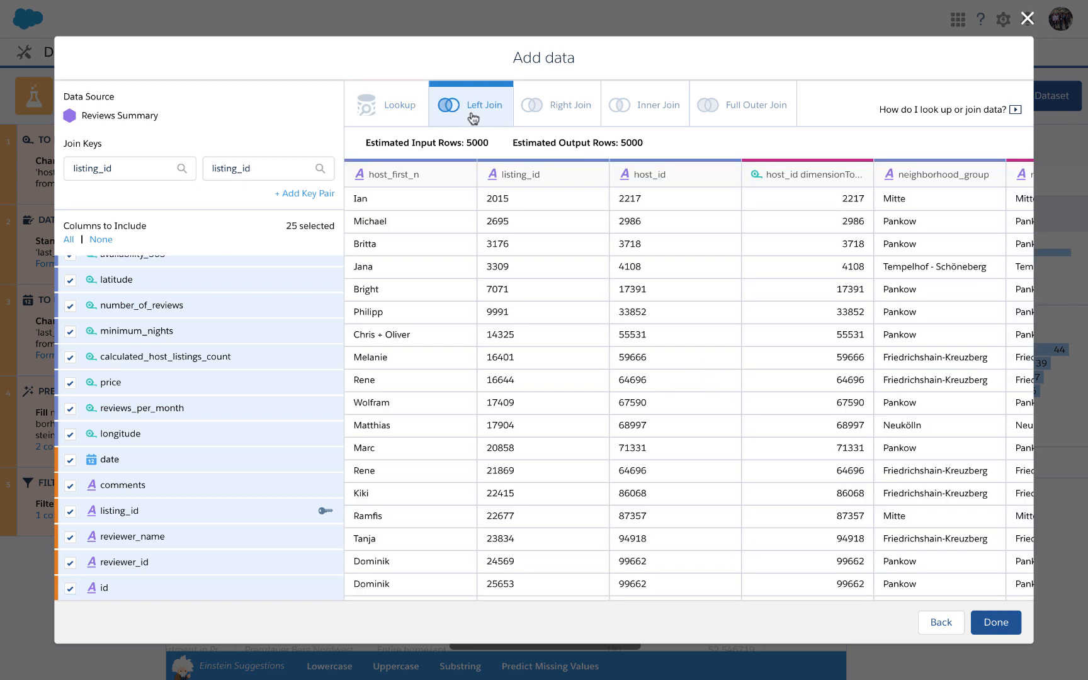
scroll(714, 349, "right", 10)
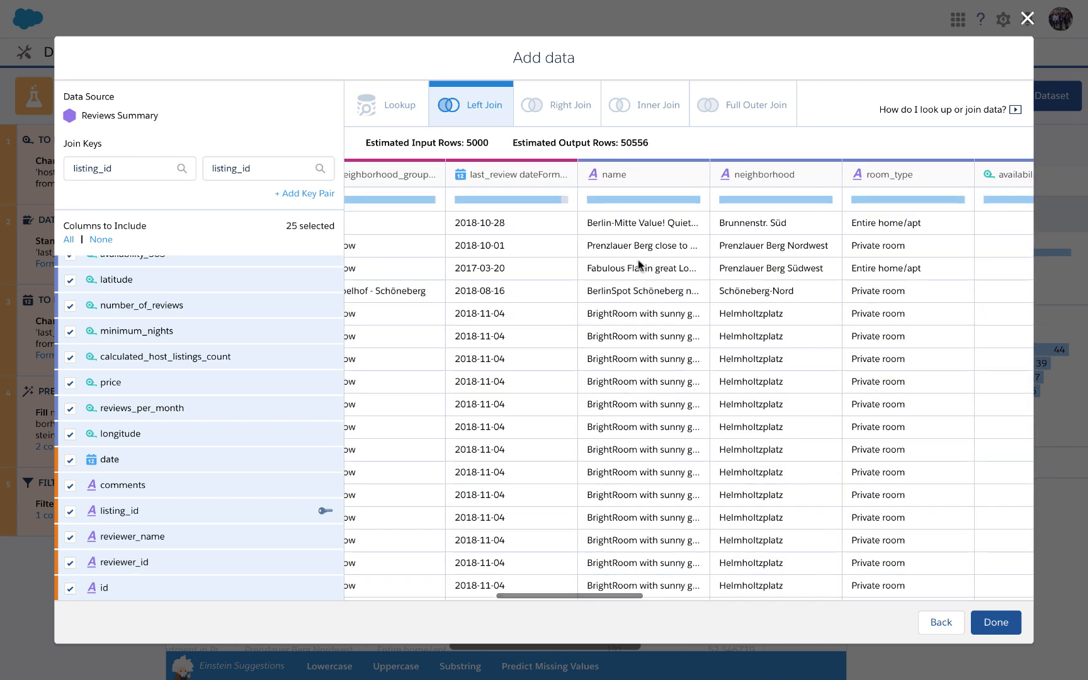
scroll(663, 326, "right", 2)
scroll(663, 327, "right", 15)
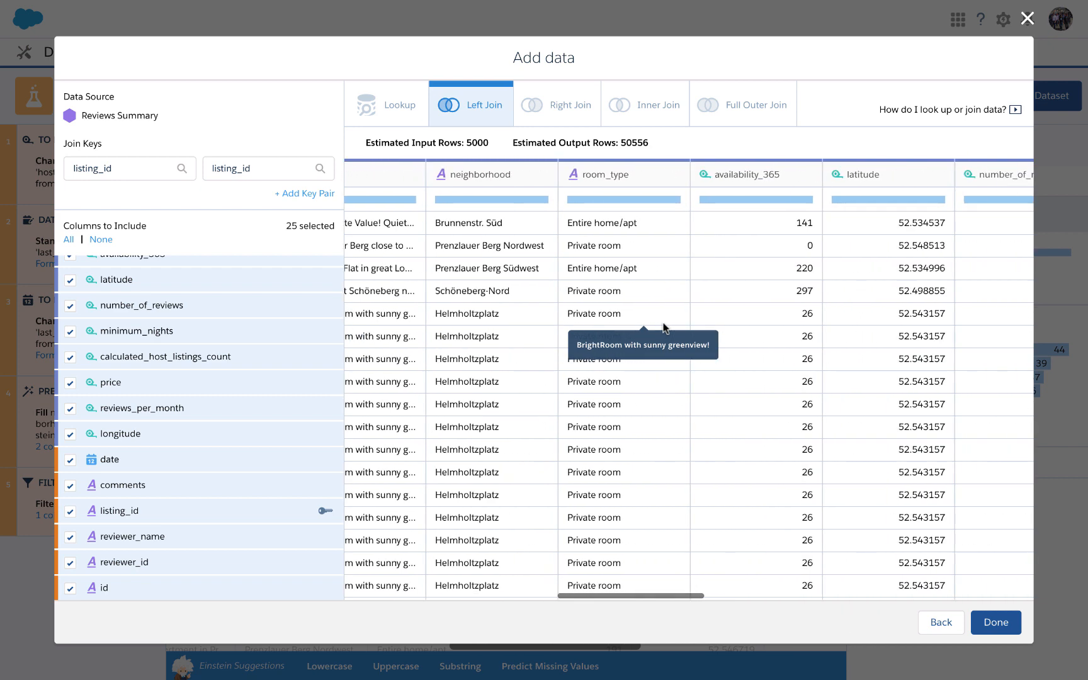
scroll(663, 326, "right", 8)
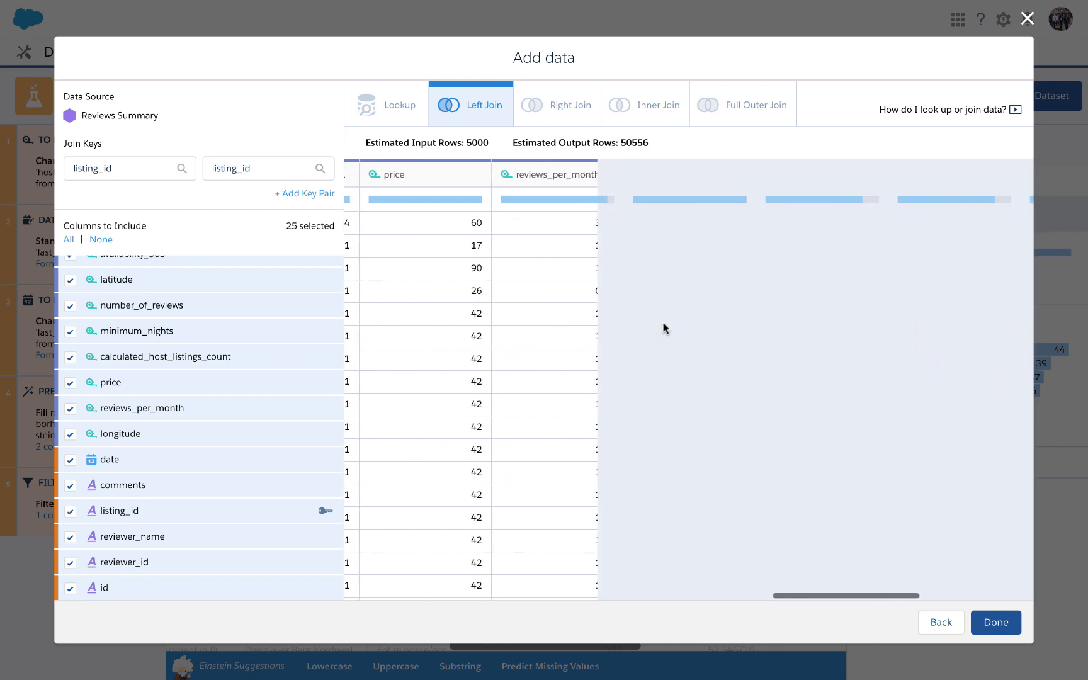
scroll(663, 326, "right", 1)
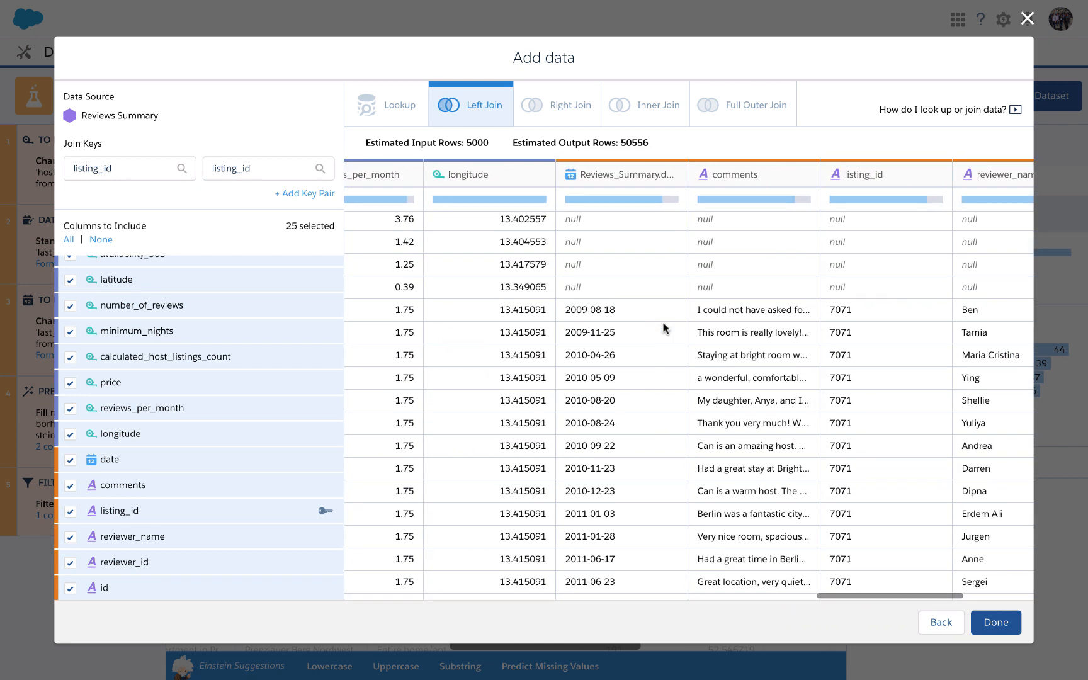
scroll(664, 326, "down", 3)
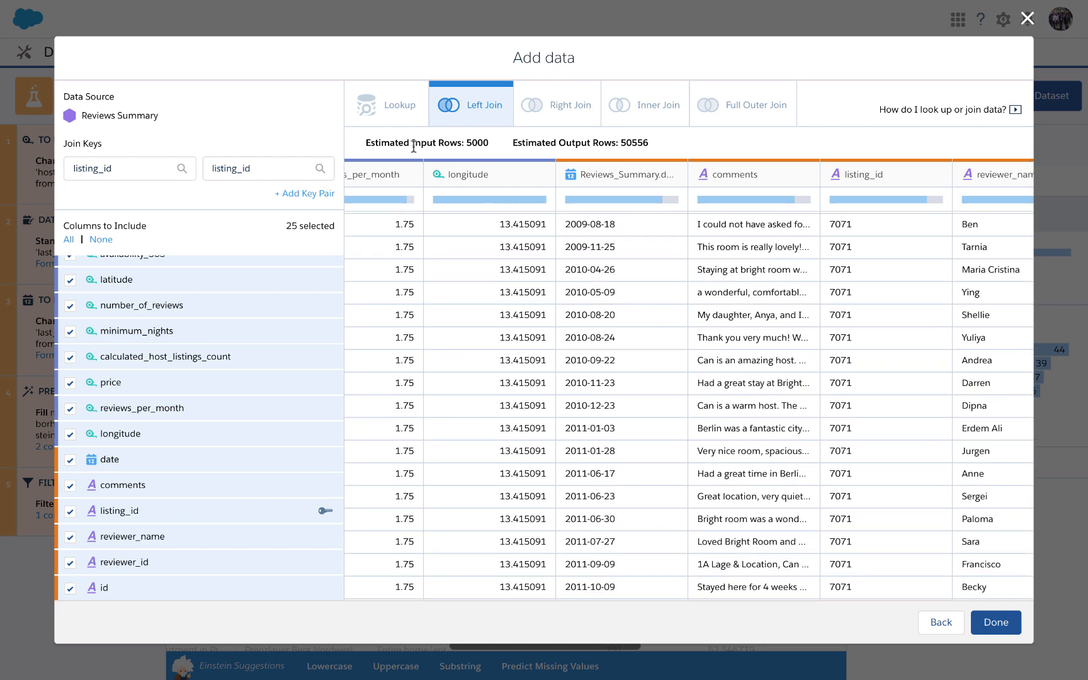
Compare the left join's estimated input and output rows and add the join to the prep.
left_click_drag(366, 144, 649, 146)
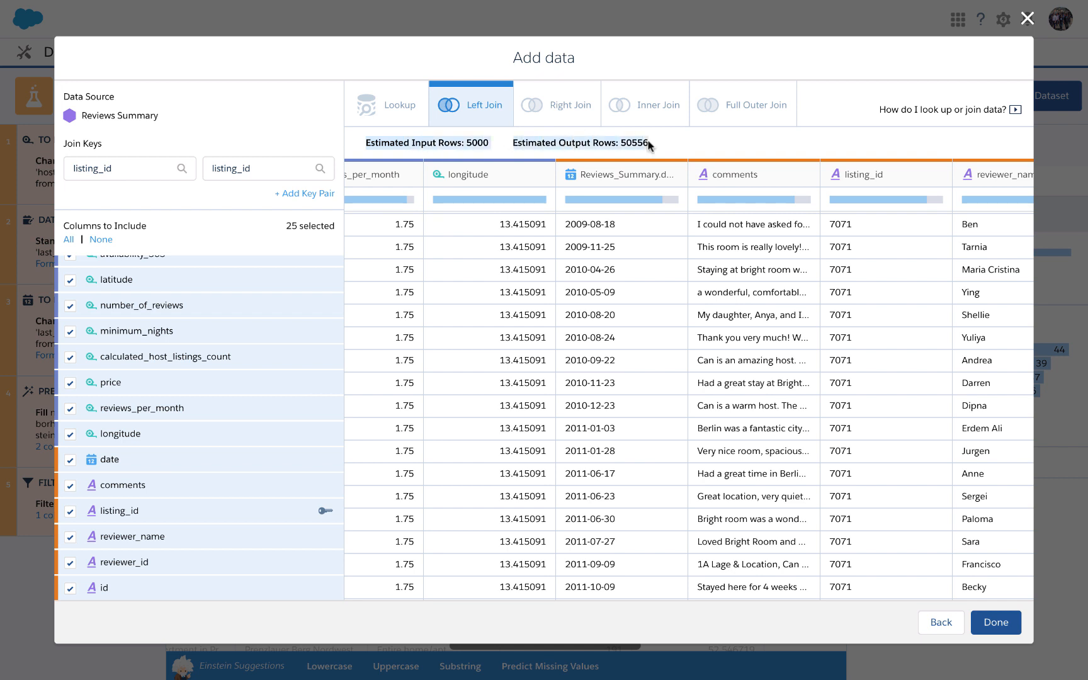
left_click(525, 144)
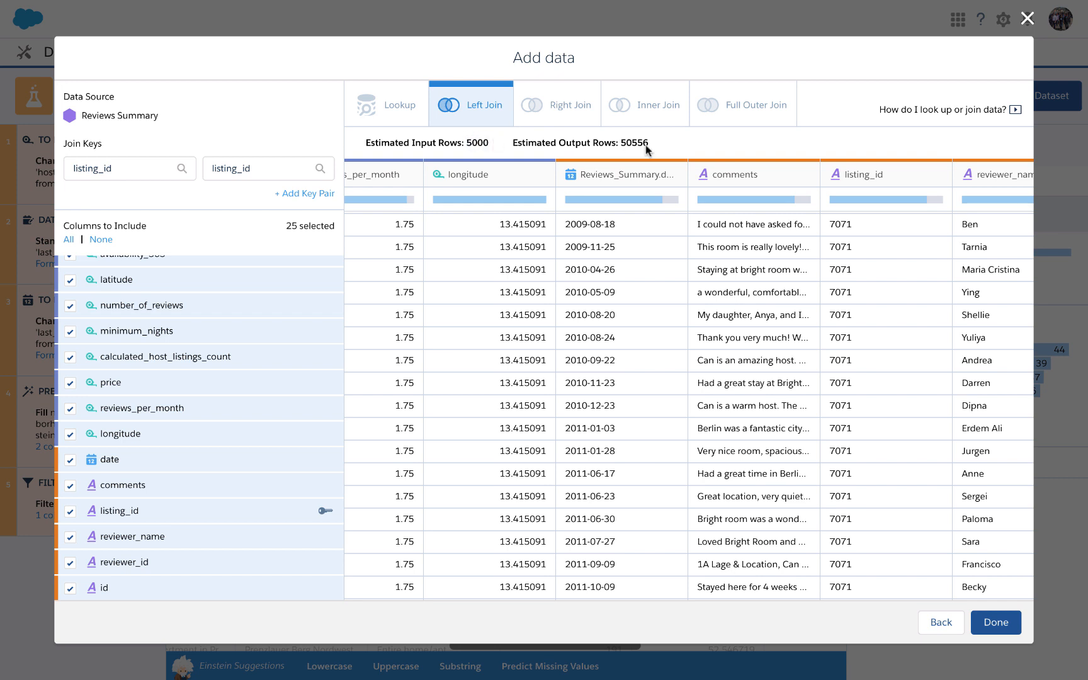
left_click(995, 622)
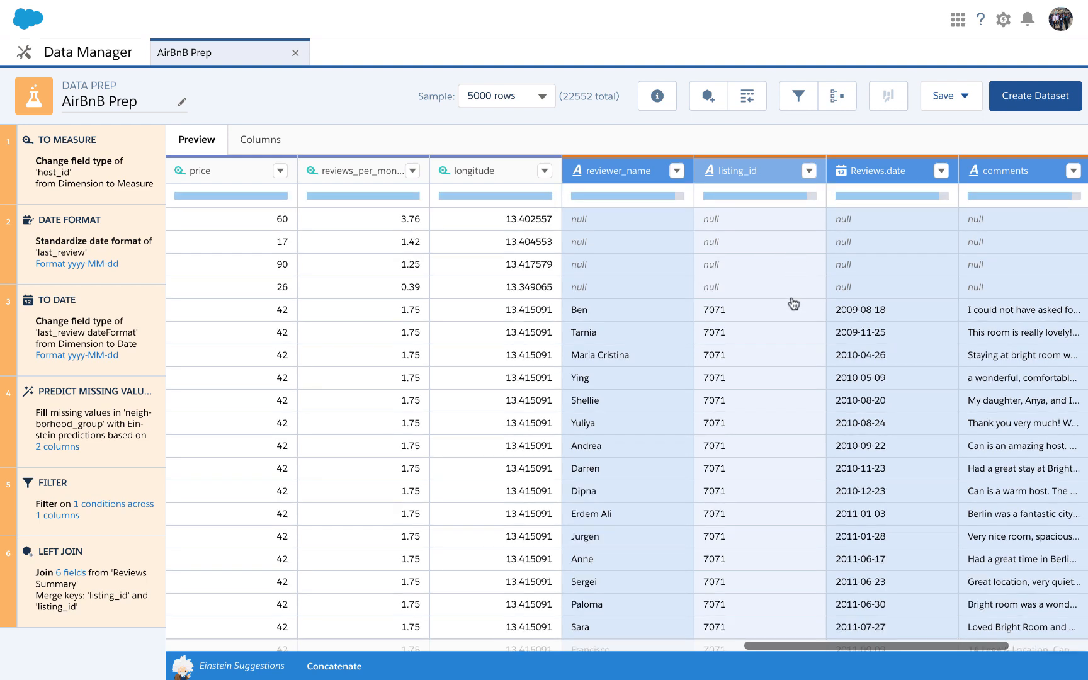
left_click(517, 368)
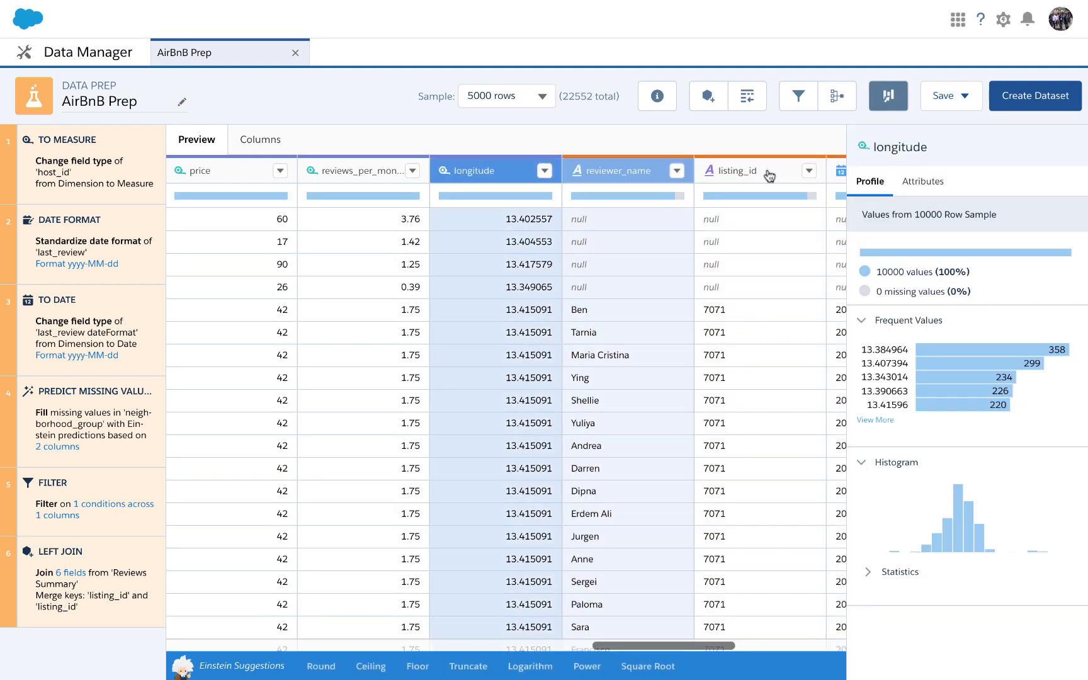
Try aggregating the data into a new table grouped by neighborhood_group with a count of price.
left_click(841, 106)
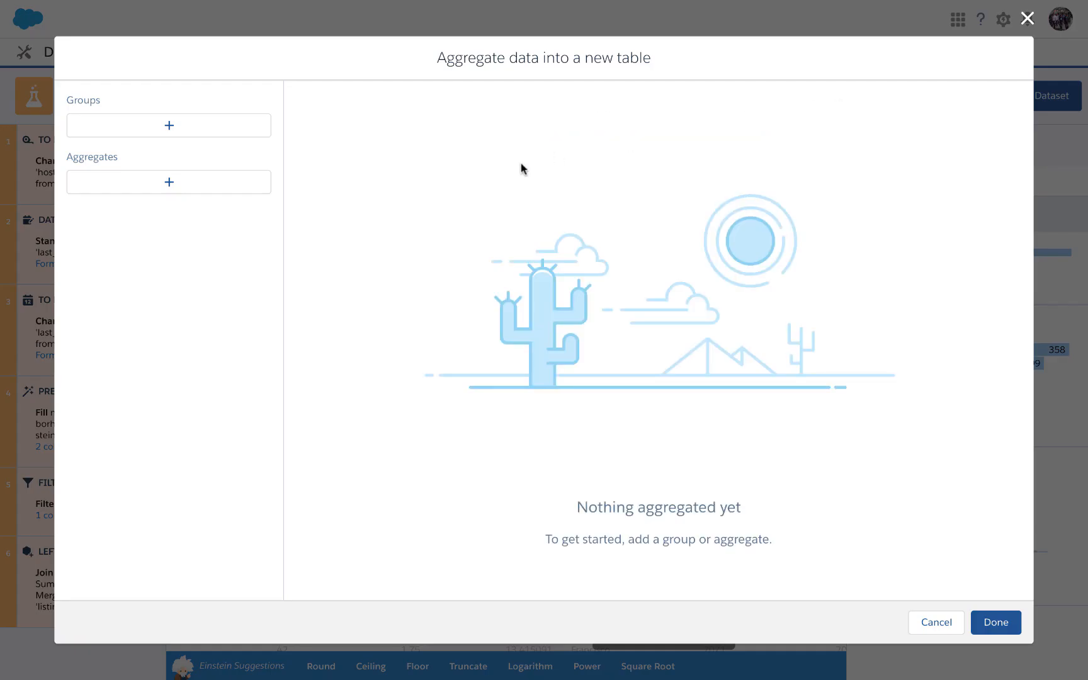
left_click(187, 126)
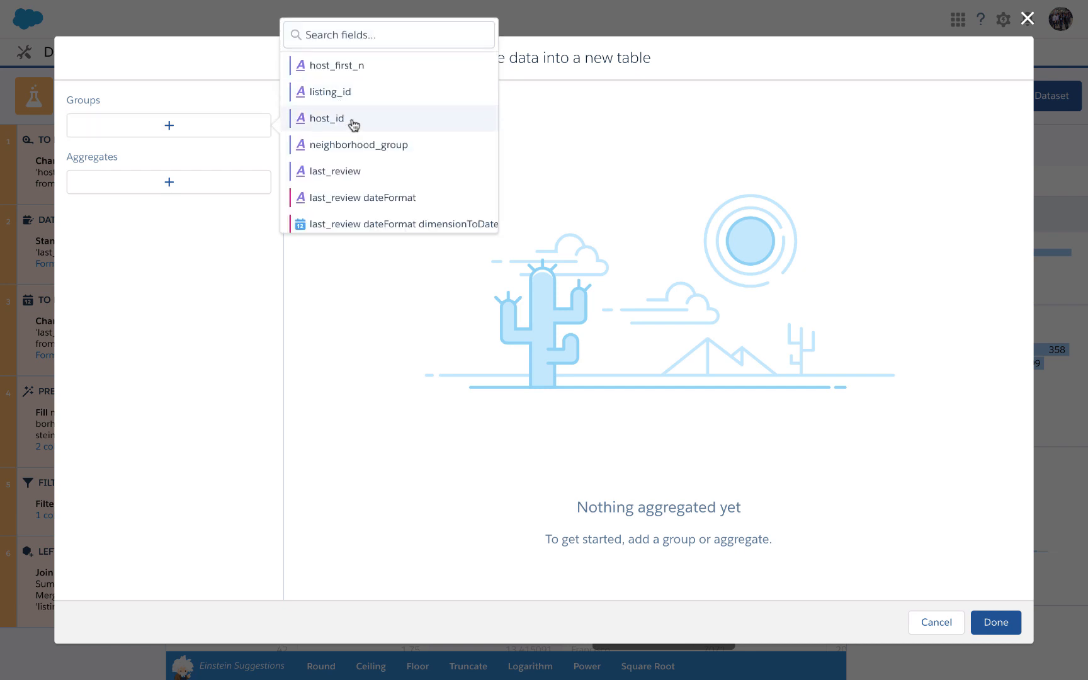
left_click(354, 150)
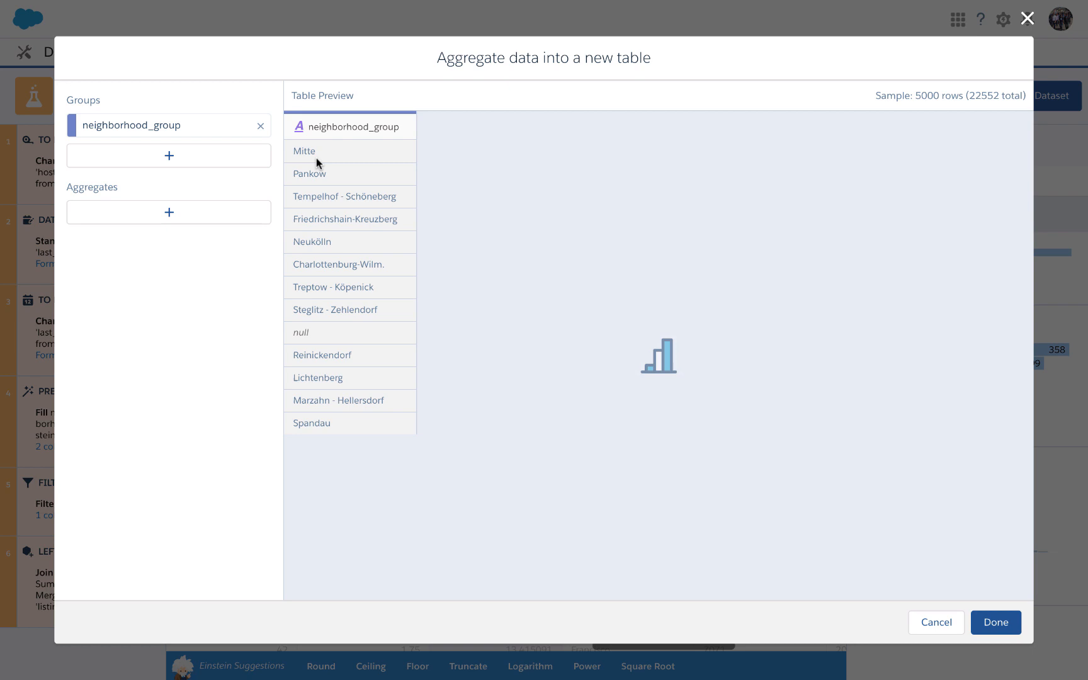
left_click(194, 210)
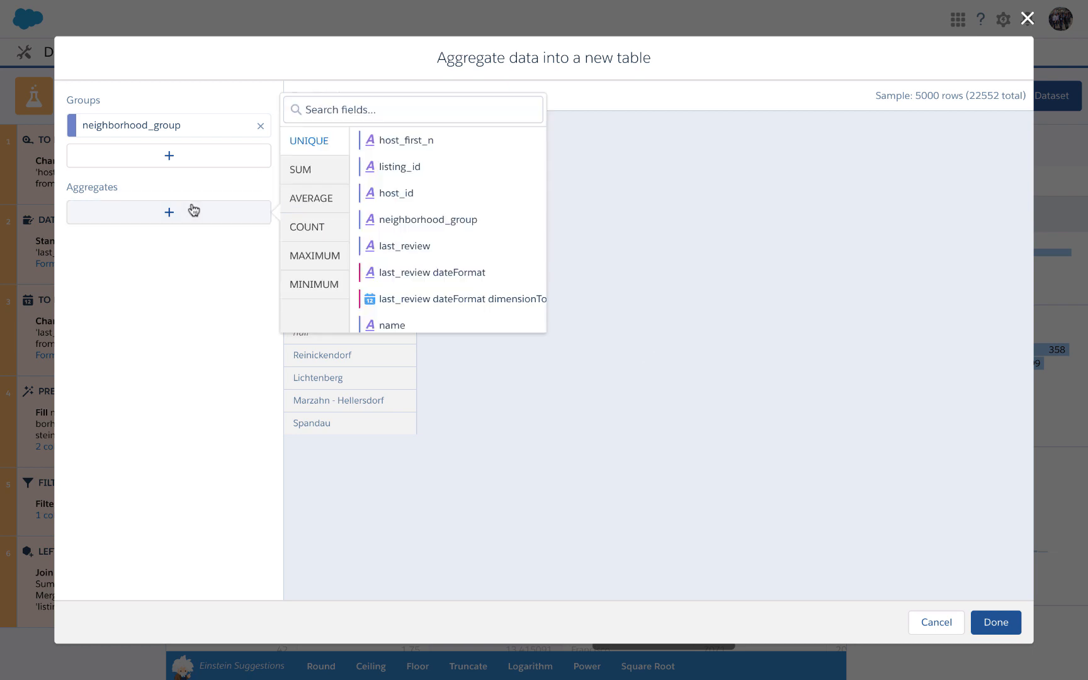
left_click(316, 236)
scroll(420, 200, "down", 10)
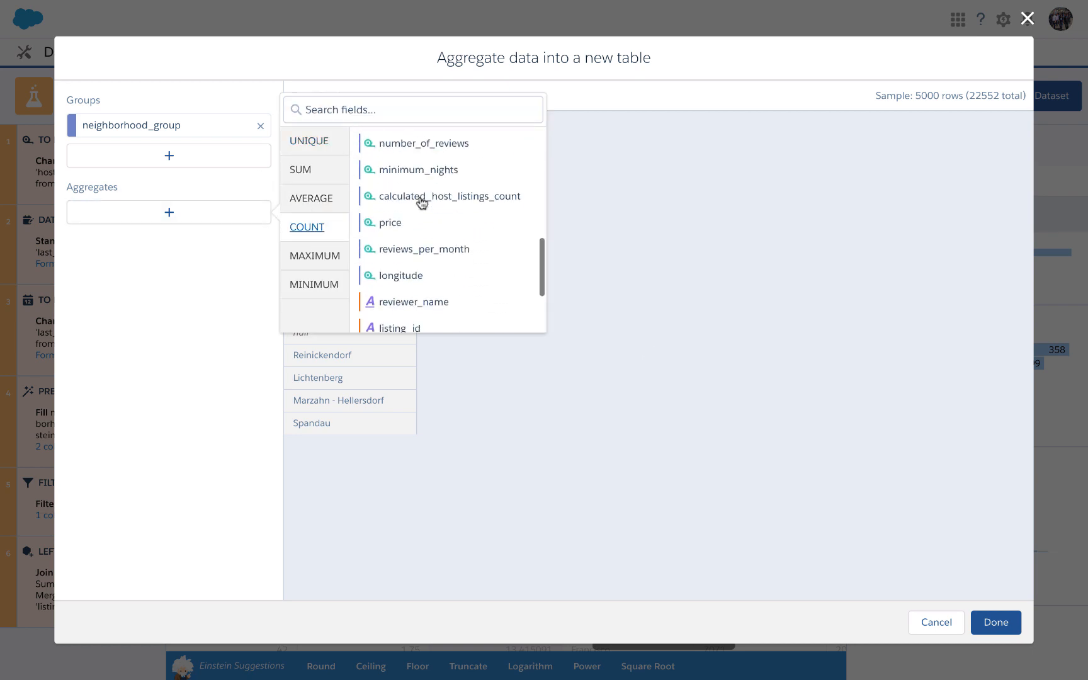
scroll(432, 167, "up", 4)
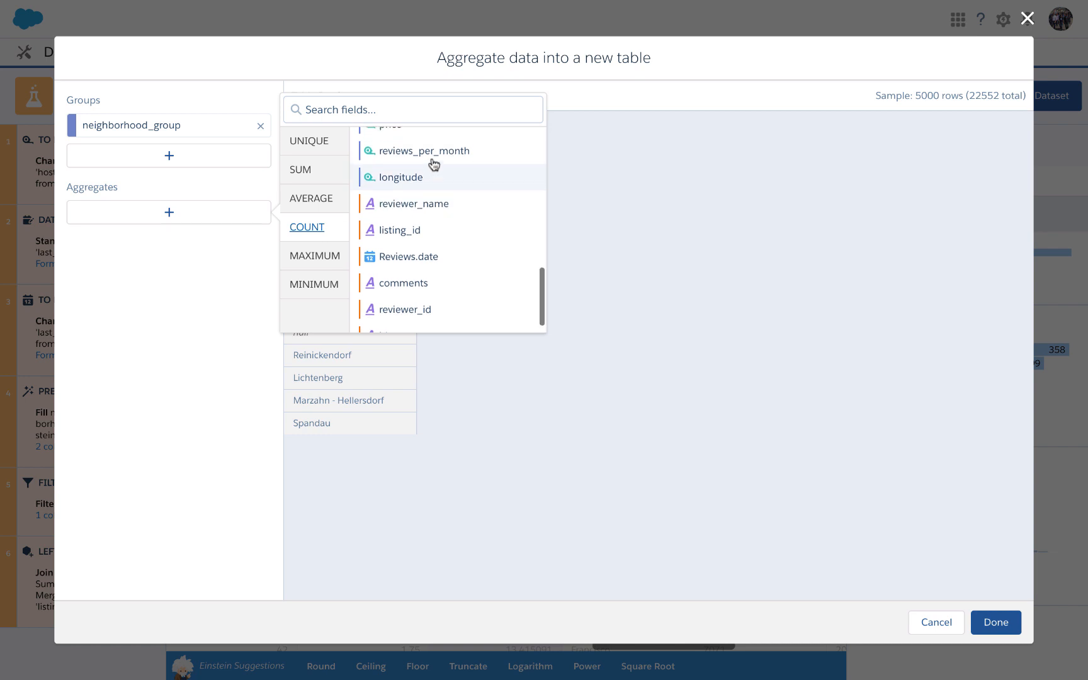
left_click(423, 225)
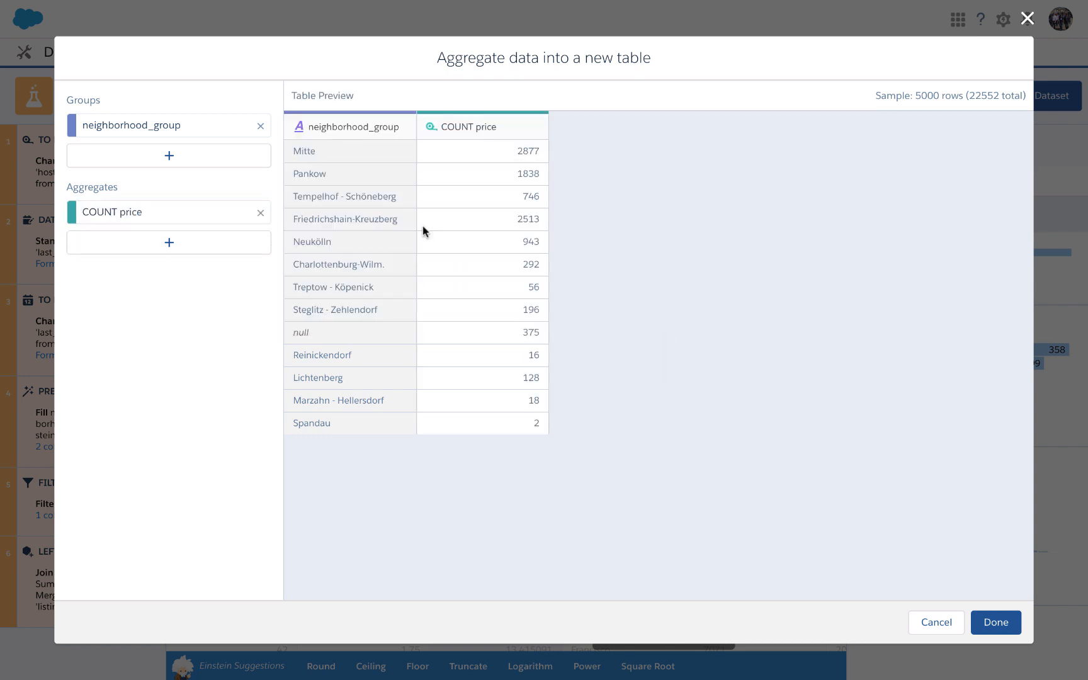
Try adding a count of latitude to the aggregation and discard the aggregated table.
left_click(167, 244)
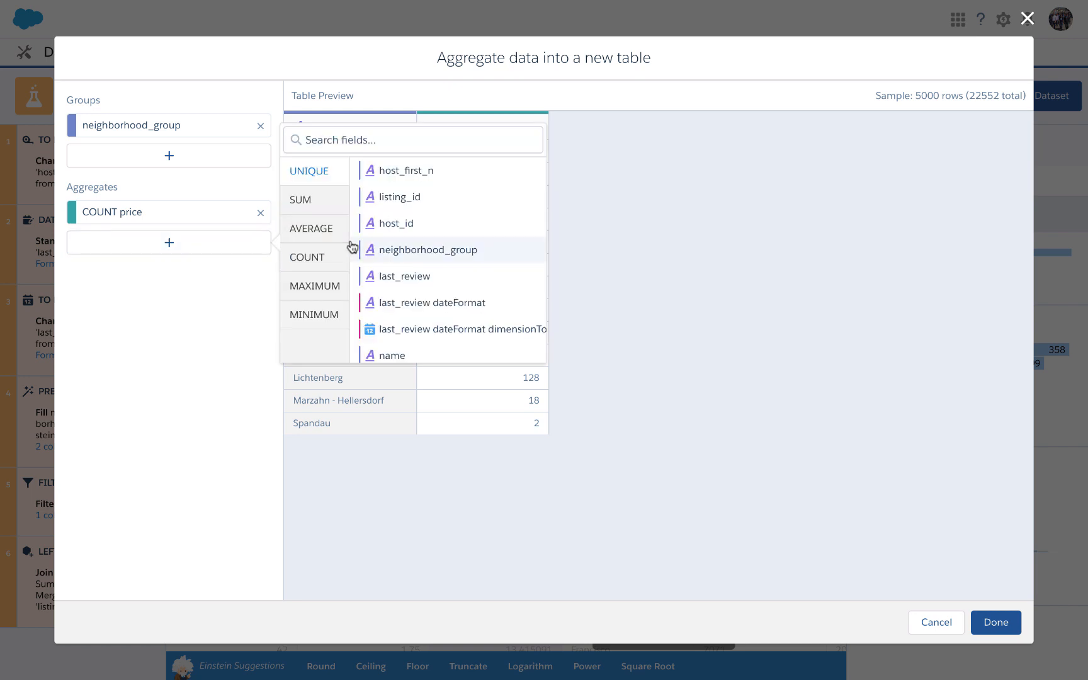
left_click(315, 263)
scroll(466, 274, "down", 10)
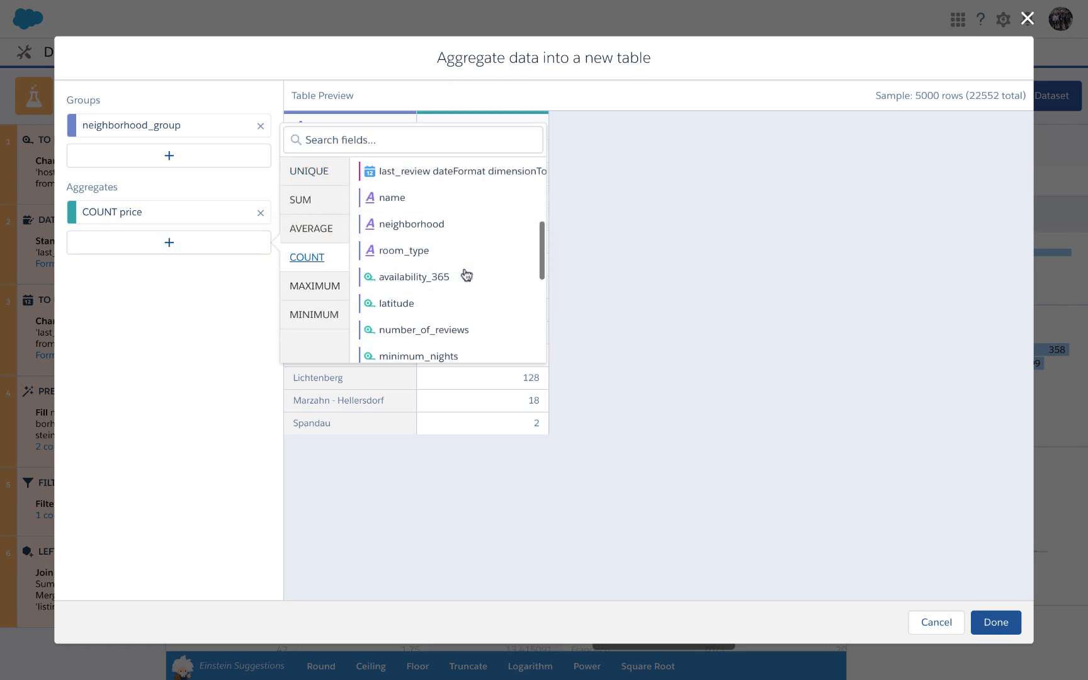
scroll(466, 275, "up", 3)
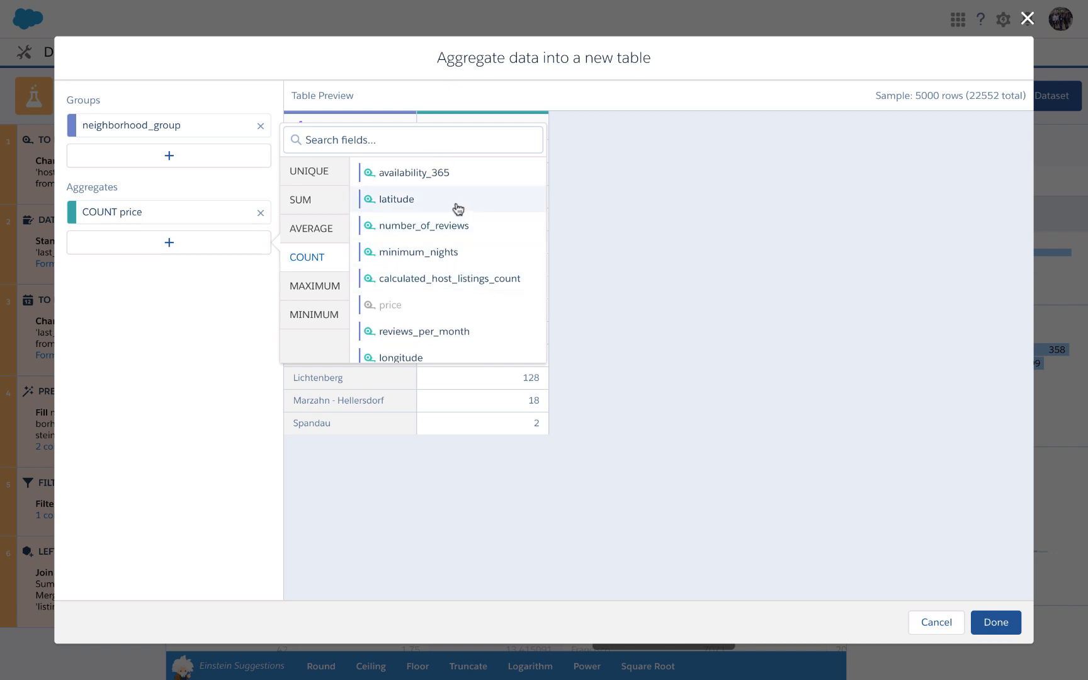
left_click(457, 209)
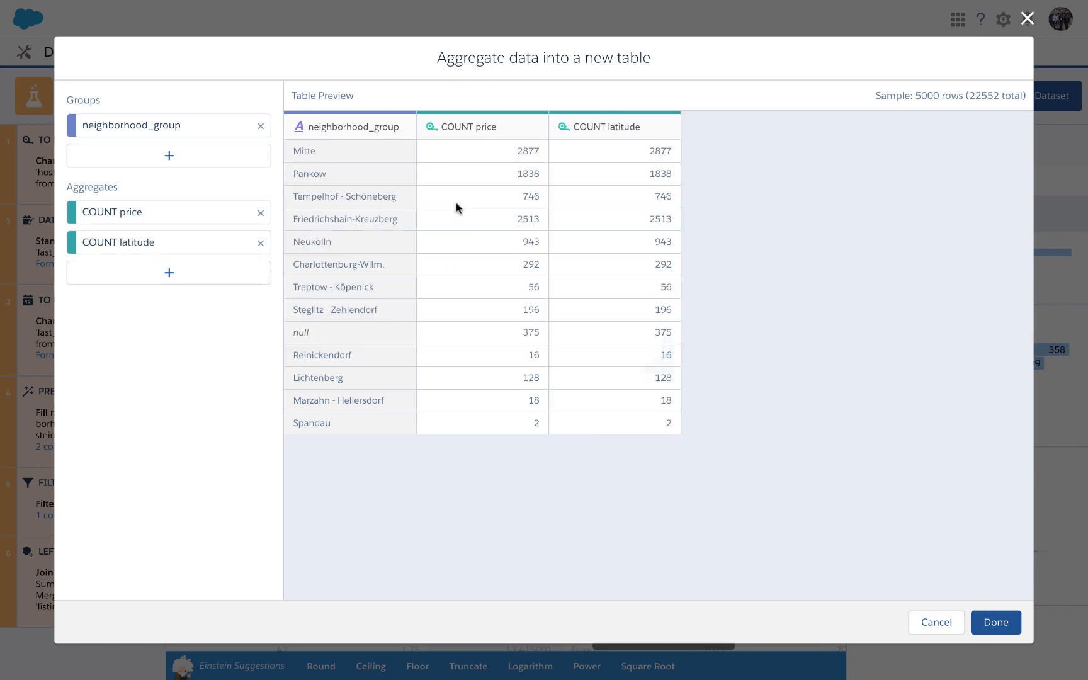
left_click(936, 623)
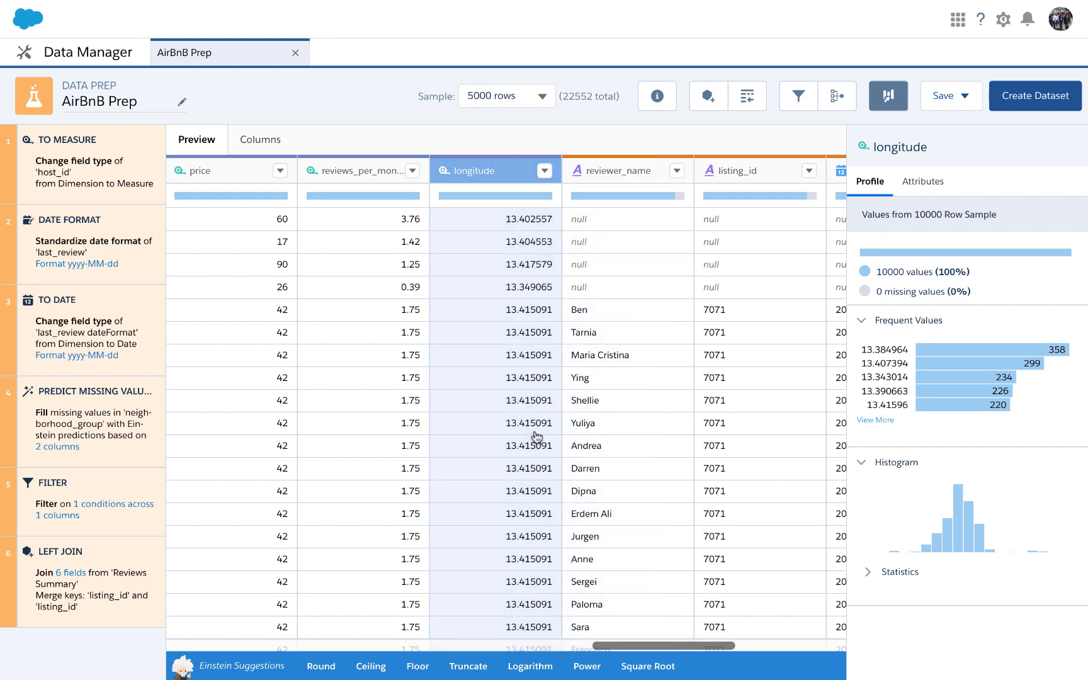
Look through the joined rows in the preview and save the AirBnB Prep recipe.
scroll(537, 437, "down", 1)
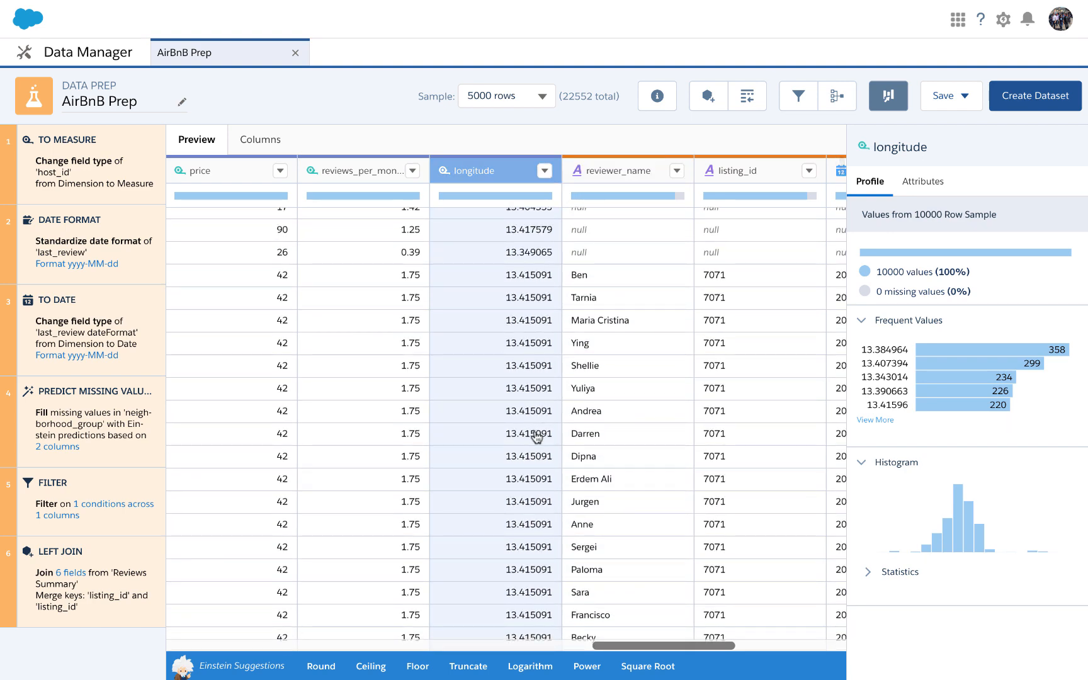
scroll(536, 437, "down", 4)
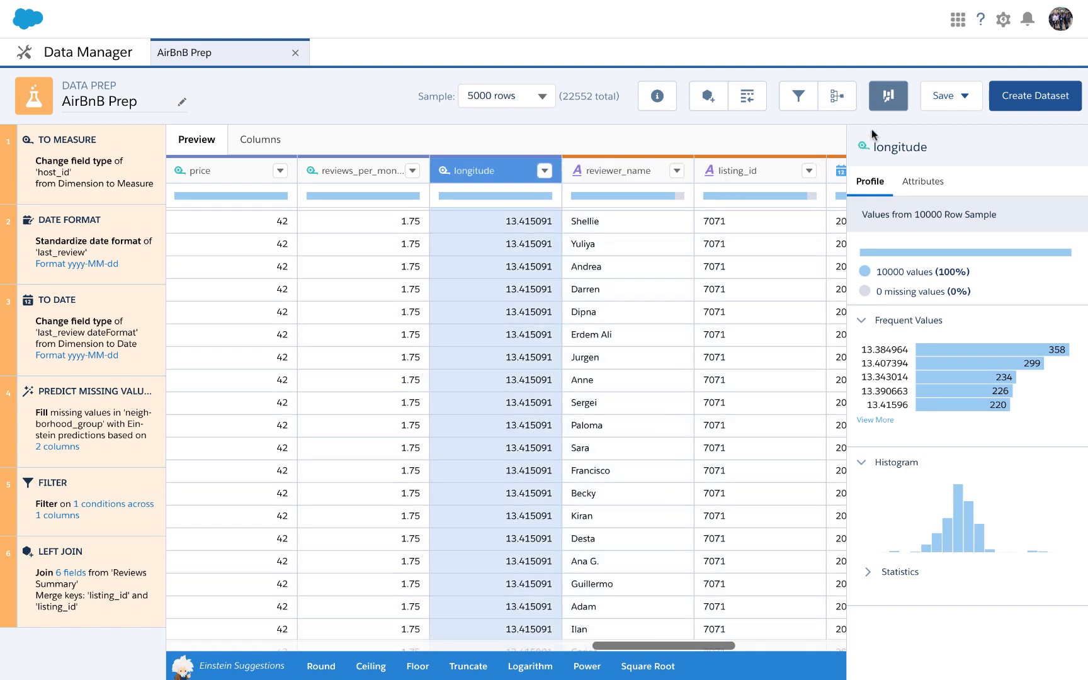
left_click(945, 97)
left_click(933, 131)
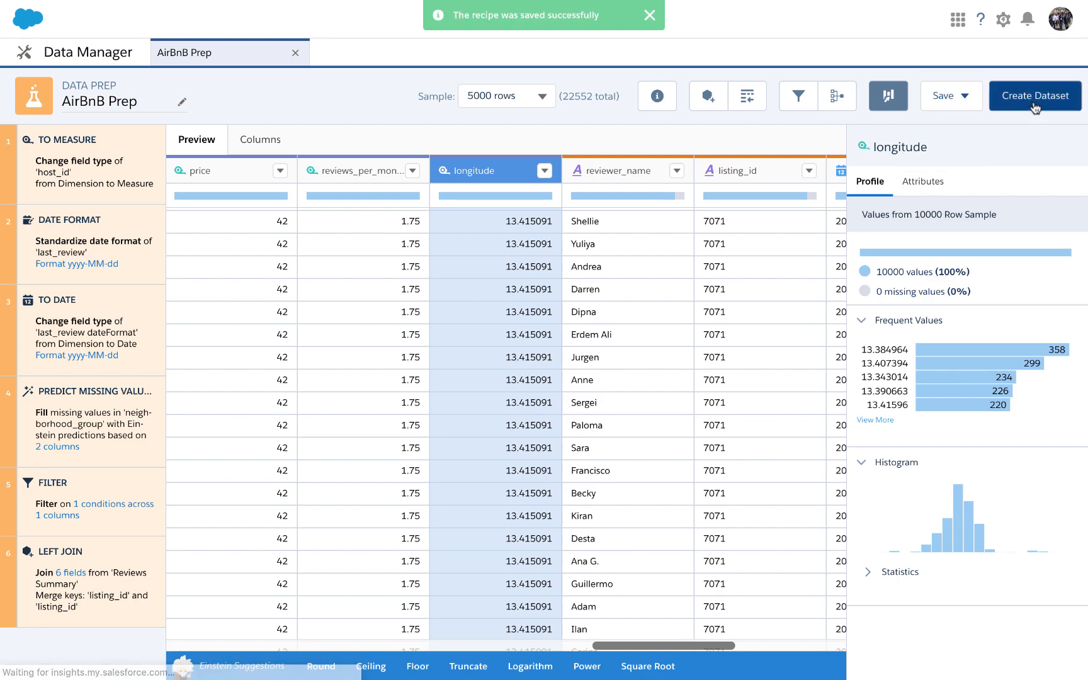
Create the AirBnB Prep dataset in the AirBnB Berlin app, running the recipe this time only.
left_click(1033, 105)
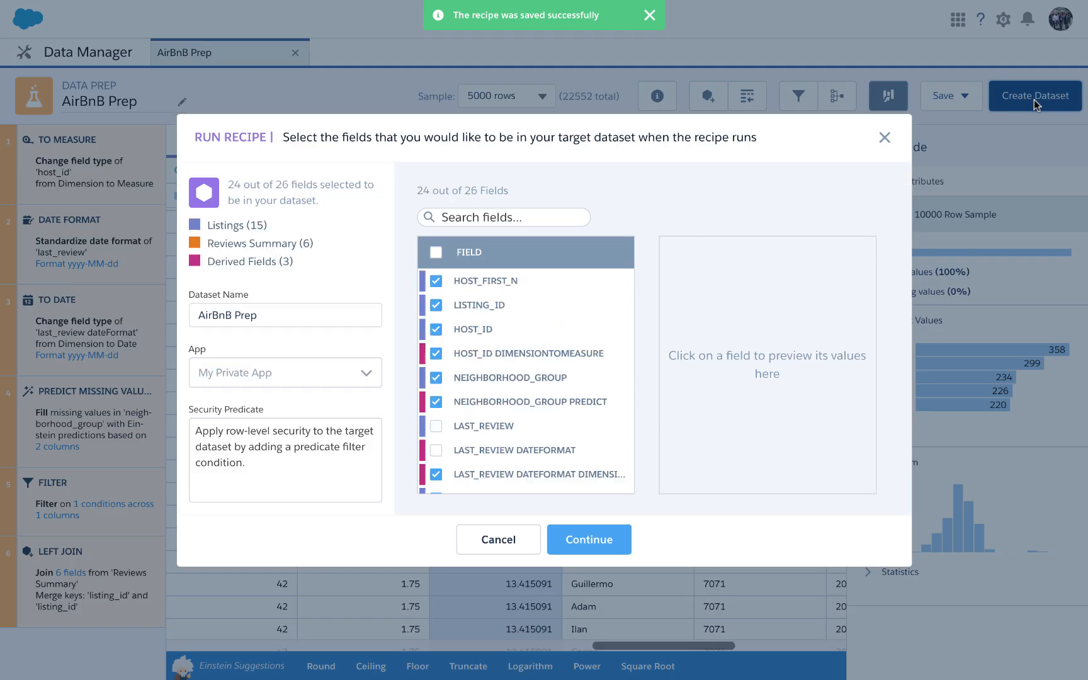
left_click(363, 376)
left_click(288, 449)
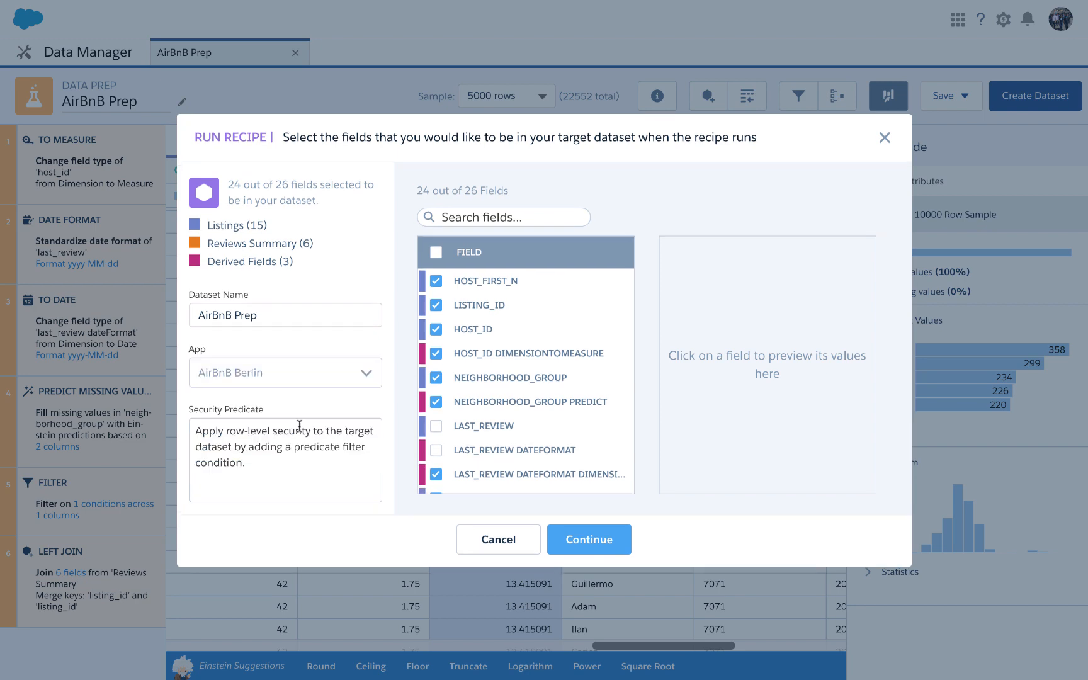
left_click(570, 539)
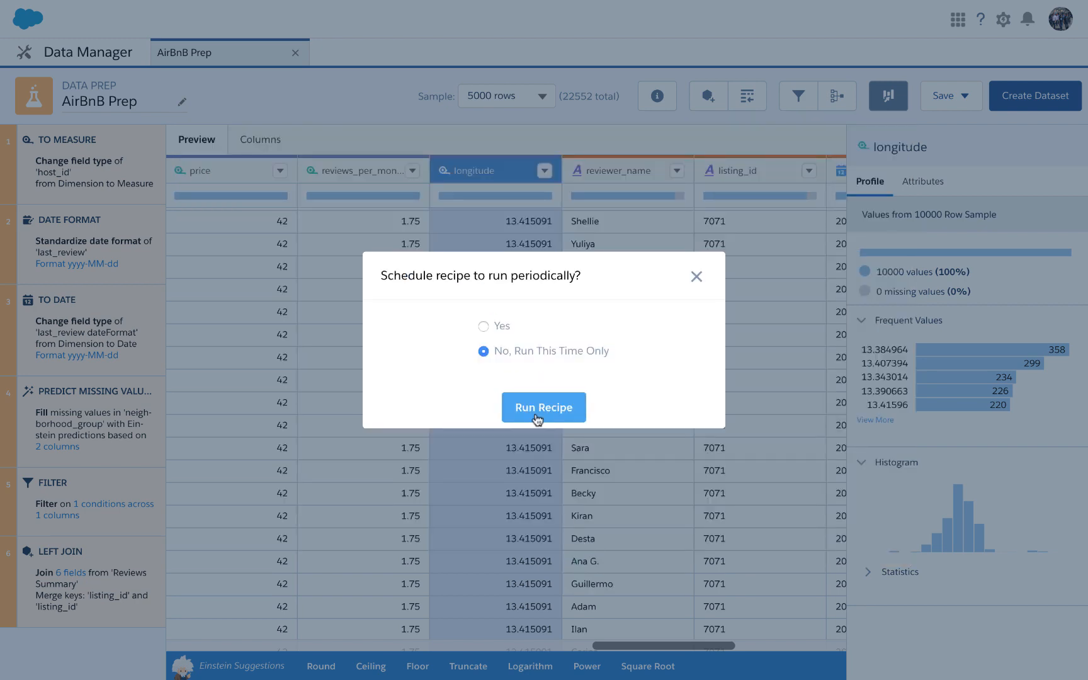
left_click(540, 407)
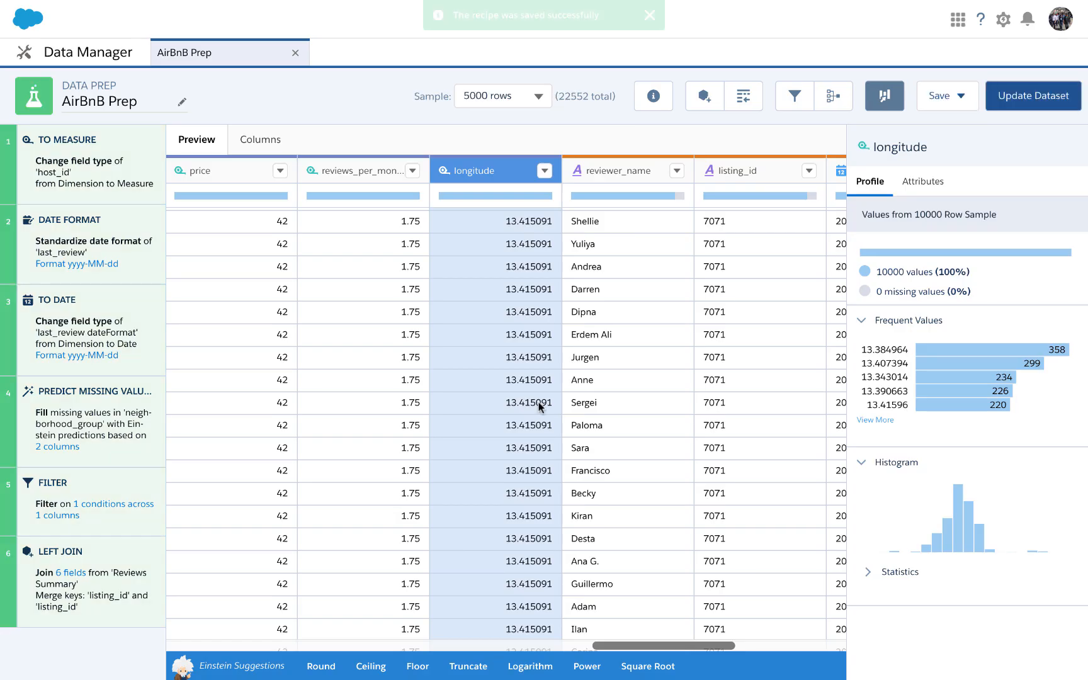
mouse_move(801, 5)
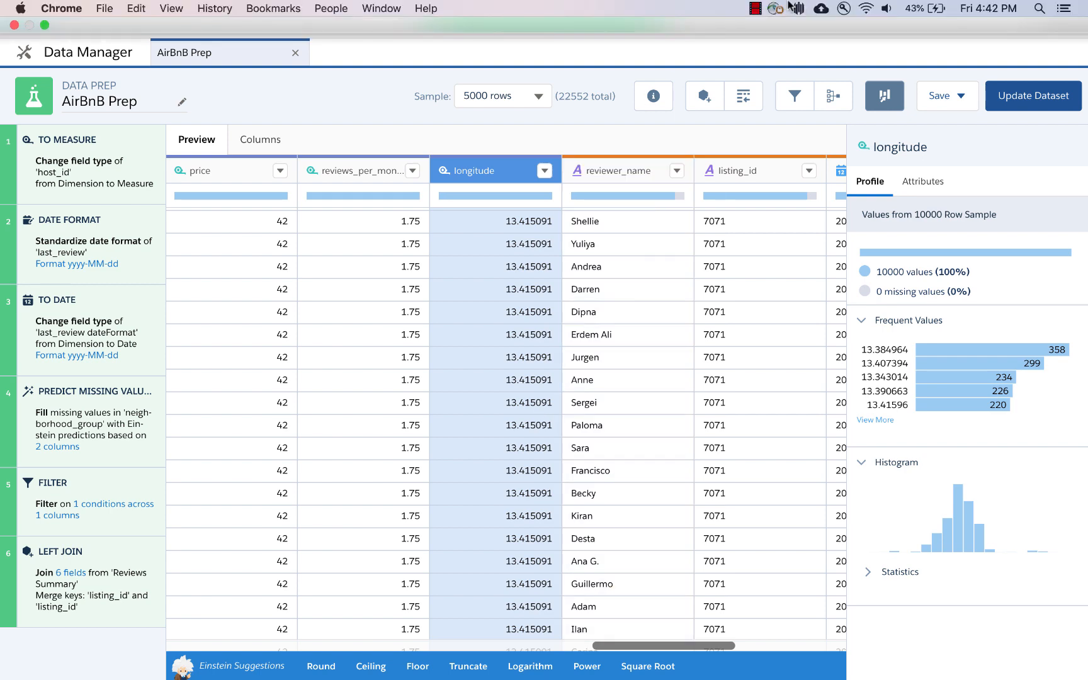